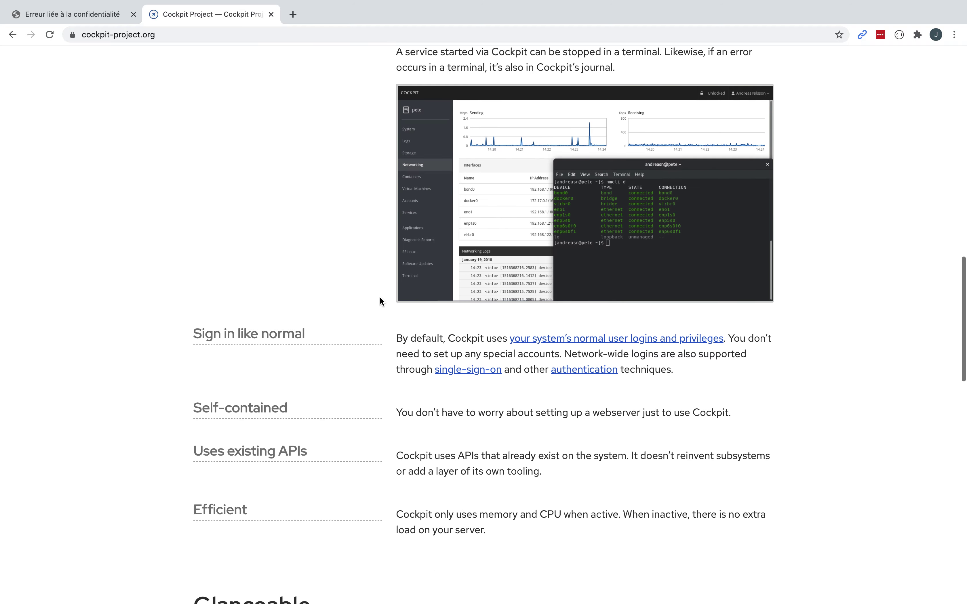
# - Browse the Cockpit project's home page and look through the contents of its documentation guide
pyautogui.scroll(-5, 380, 301)
pyautogui.scroll(20, 380, 301)
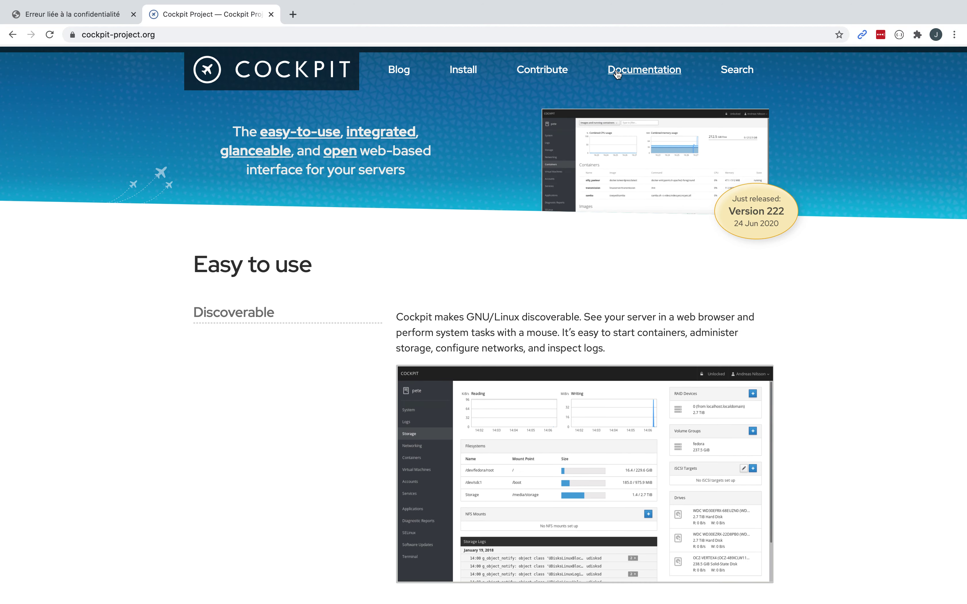
pyautogui.click(641, 71)
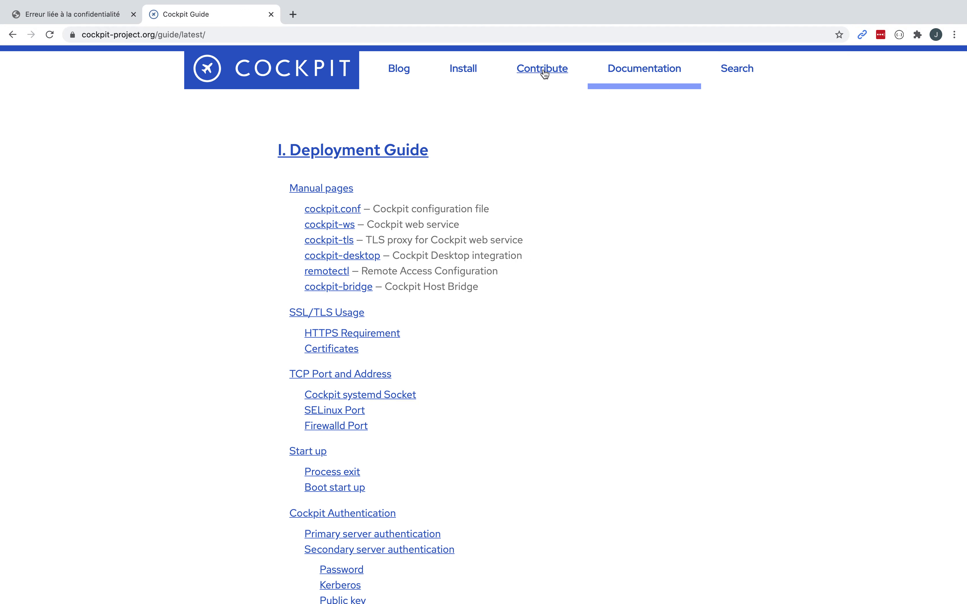
pyautogui.scroll(-10, 458, 161)
pyautogui.scroll(-10, 457, 159)
pyautogui.scroll(20, 457, 158)
pyautogui.scroll(-1, 457, 160)
# - Open the Install page of the Cockpit site and examine the table of supported Linux distributions
pyautogui.click(462, 68)
pyautogui.scroll(-13, 327, 353)
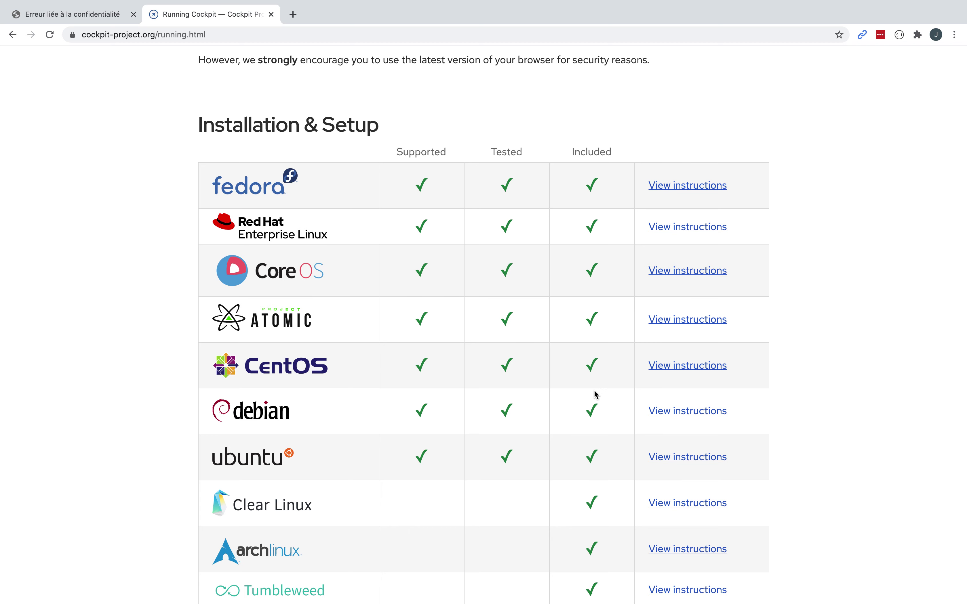
pyautogui.scroll(-2, 589, 397)
pyautogui.scroll(2, 589, 400)
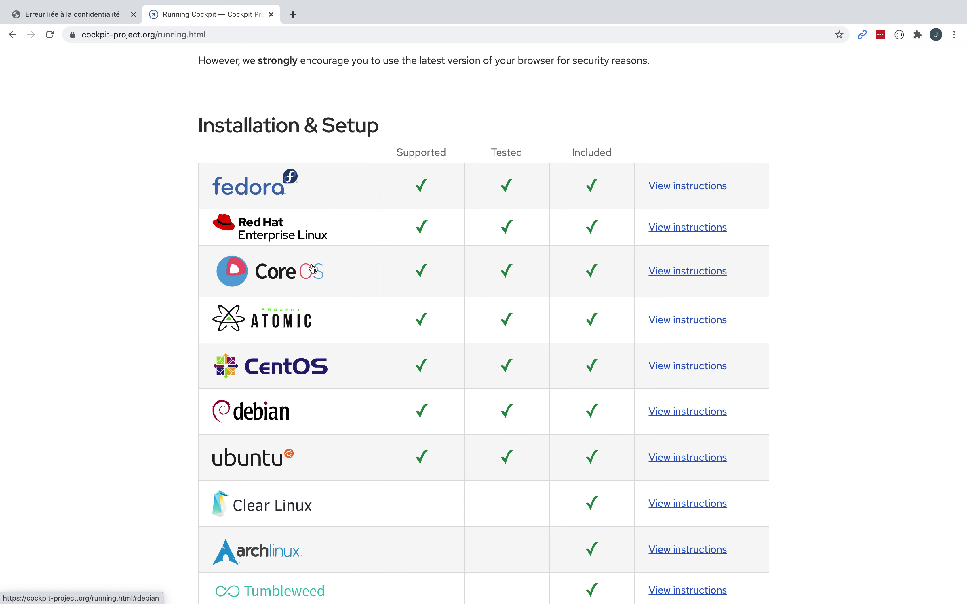
pyautogui.scroll(-1, 337, 502)
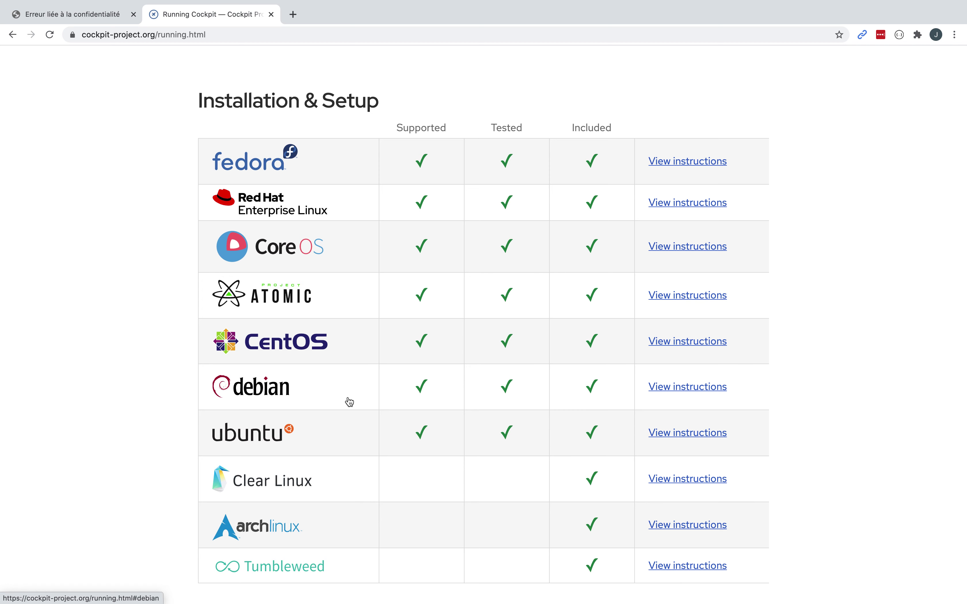
pyautogui.scroll(-2, 350, 402)
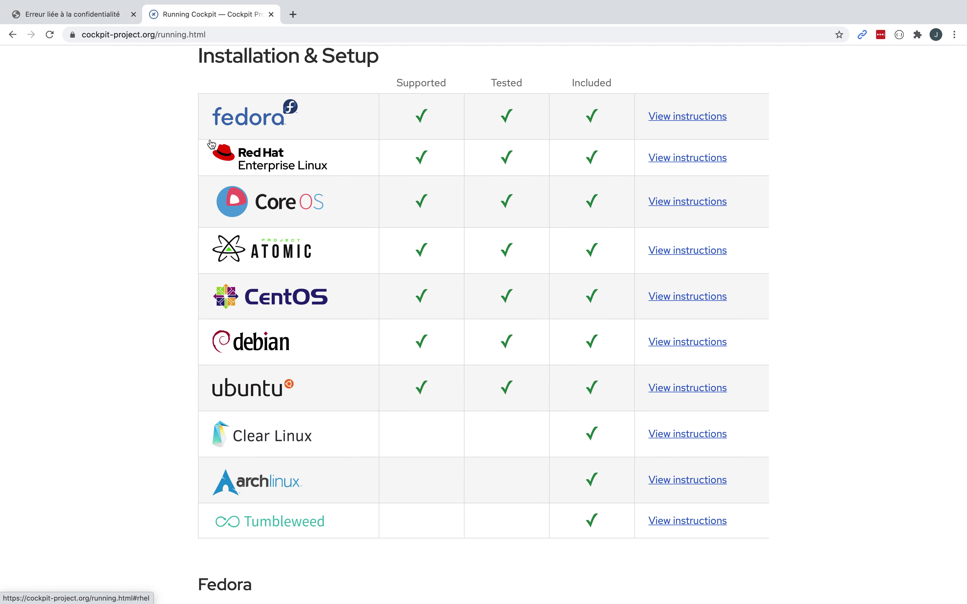
pyautogui.click(104, 14)
pyautogui.click(198, 15)
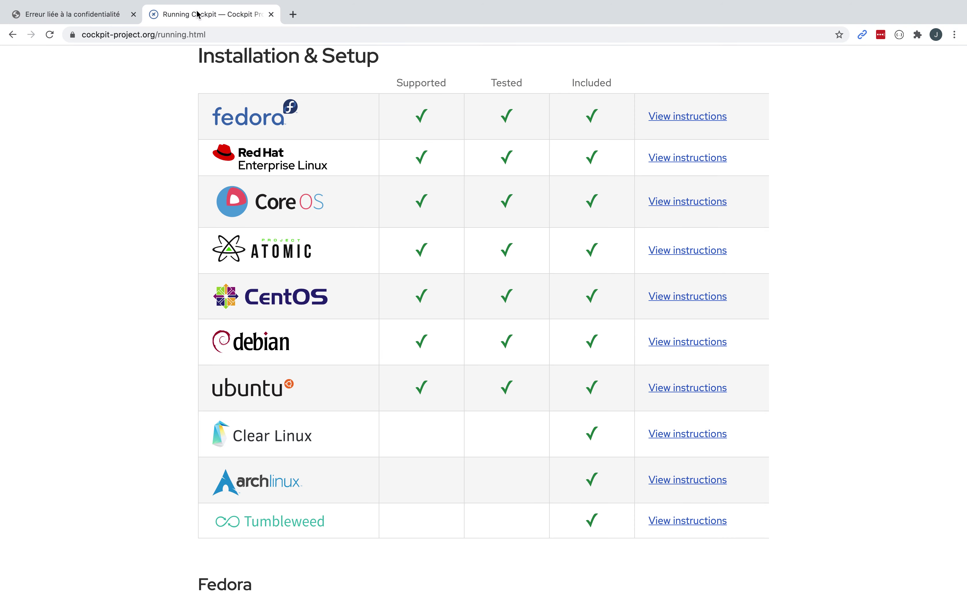
# - Read the Cockpit installation instructions for each distribution, from Fedora down to Debian and Ubuntu
pyautogui.scroll(-20, 287, 228)
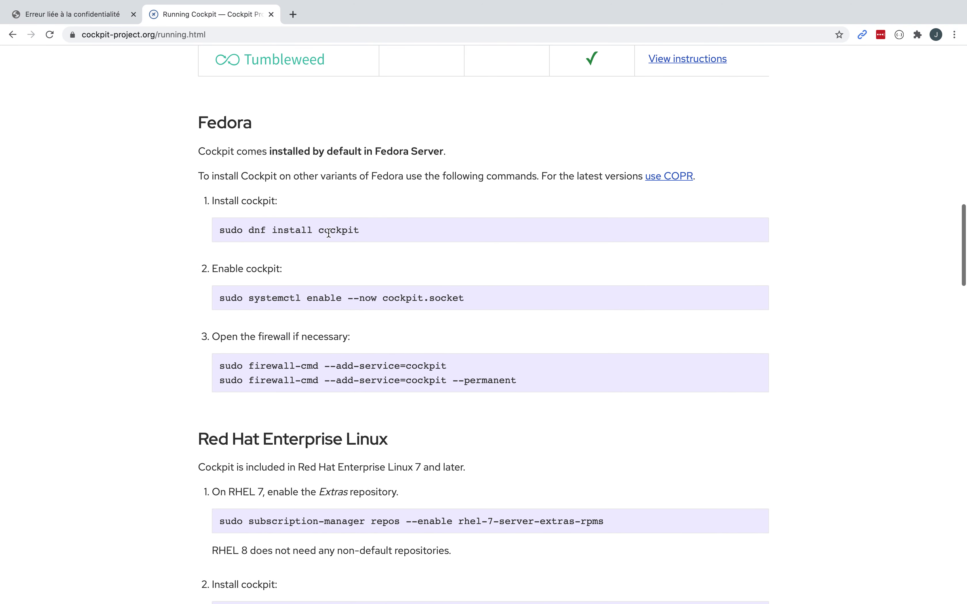
pyautogui.scroll(-1, 306, 282)
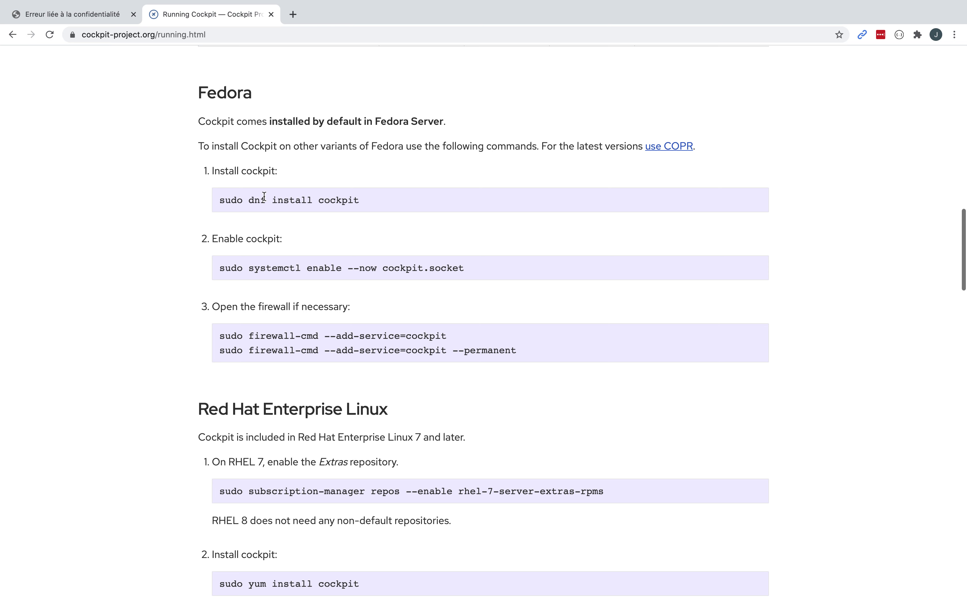
pyautogui.scroll(-1, 257, 228)
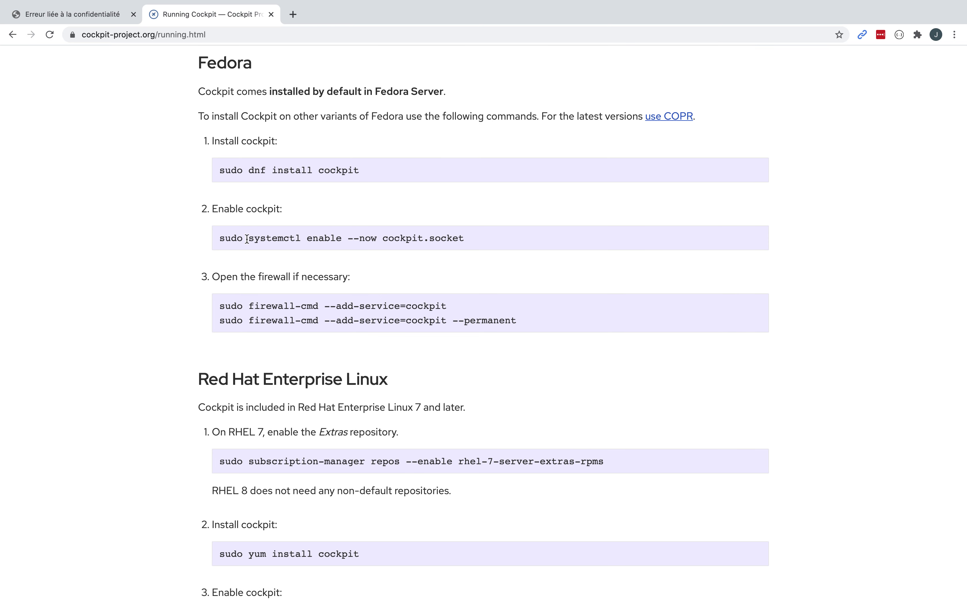
pyautogui.scroll(3, 248, 208)
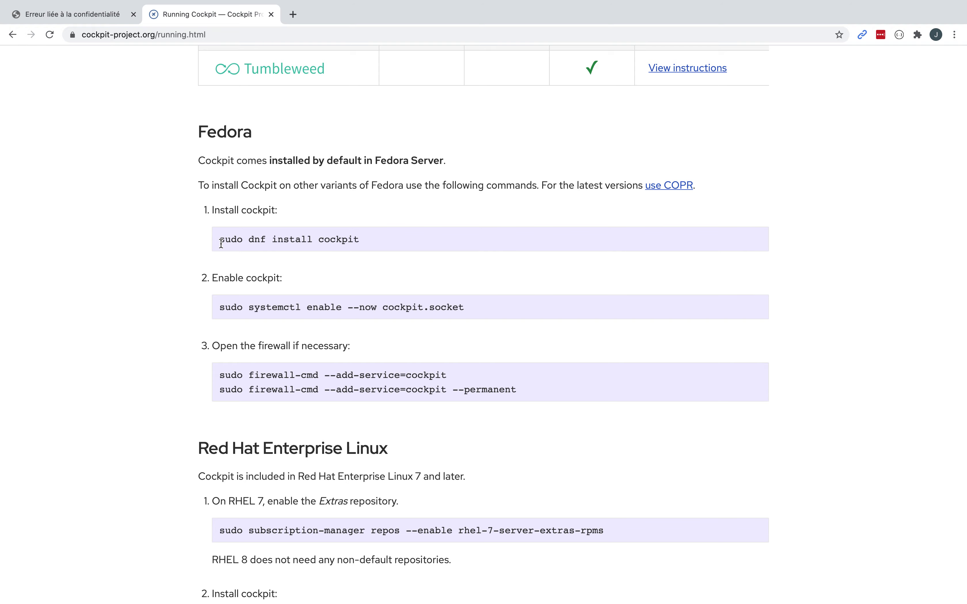
pyautogui.scroll(-8, 198, 349)
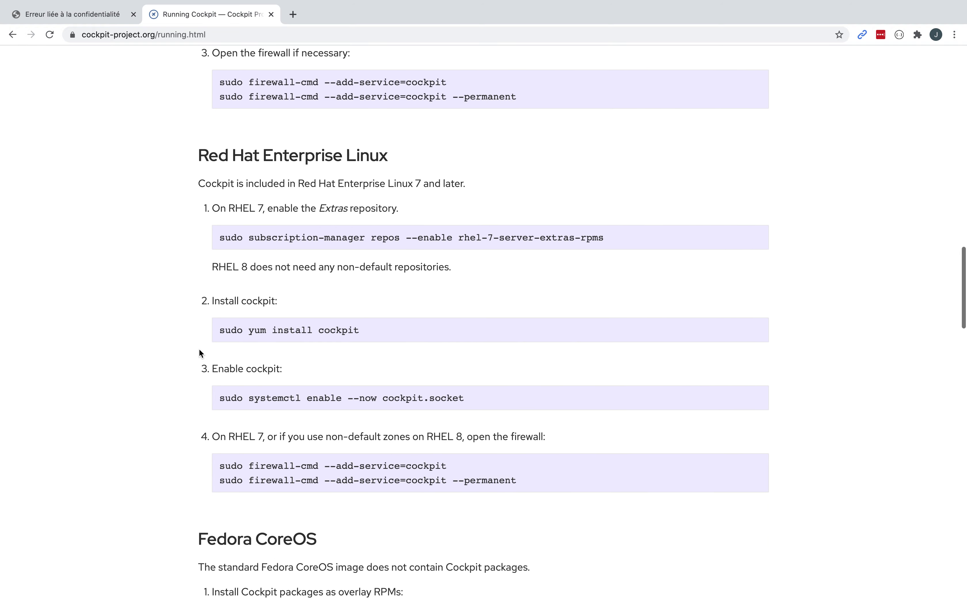
pyautogui.scroll(-15, 198, 348)
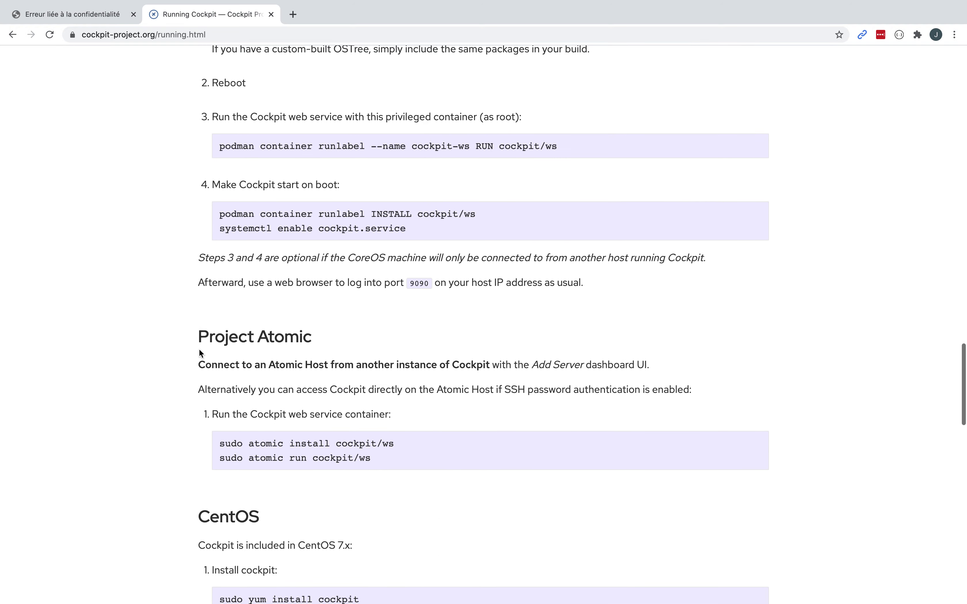
pyautogui.scroll(-13, 198, 349)
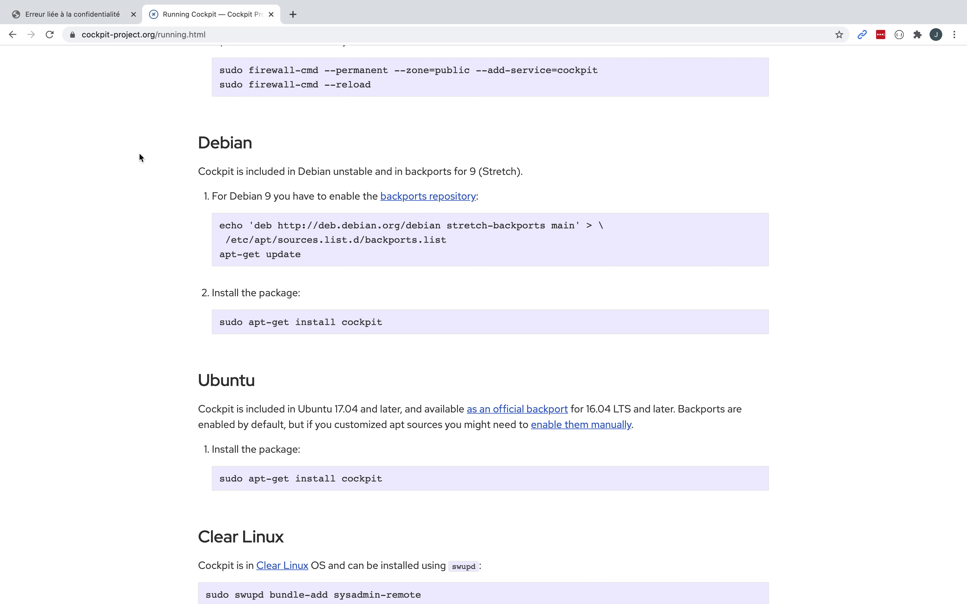
# - Check the Cockpit server page at 139.99.209.129:9090 in Chrome, and switch to Firefox for the same address
pyautogui.click(102, 14)
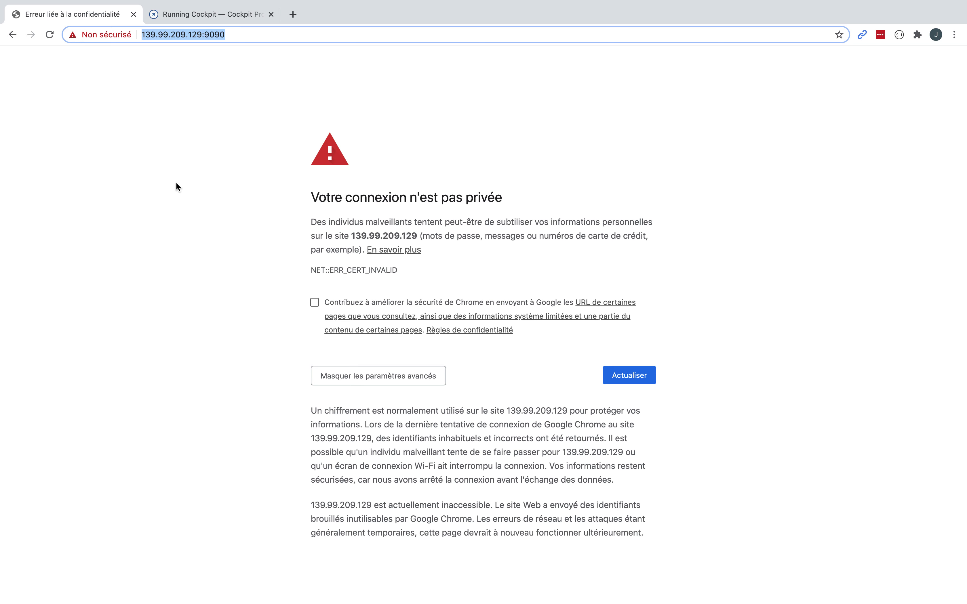
pyautogui.moveTo(436, 3)
pyautogui.hotkey('ctrl', 'Left')
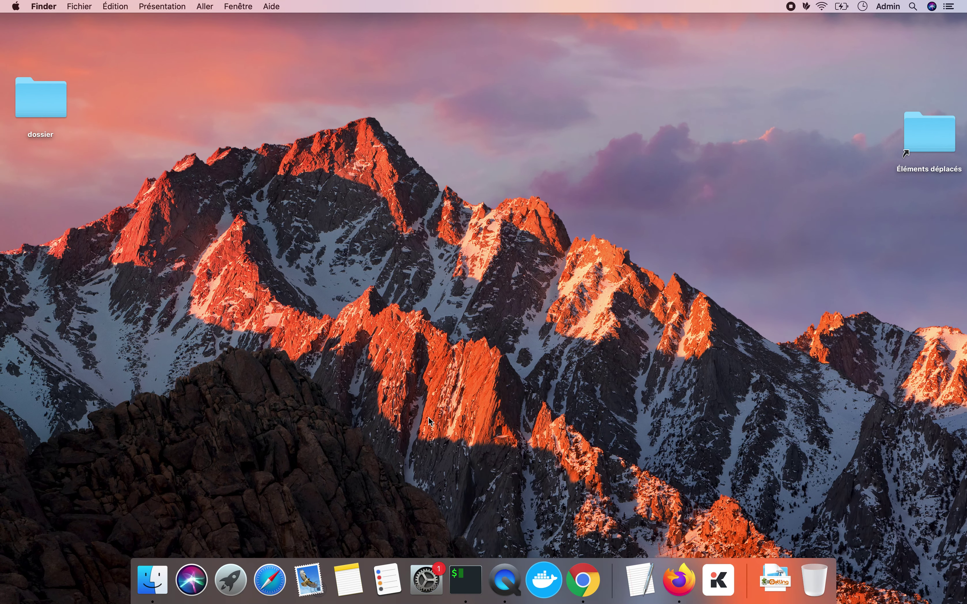
pyautogui.click(675, 583)
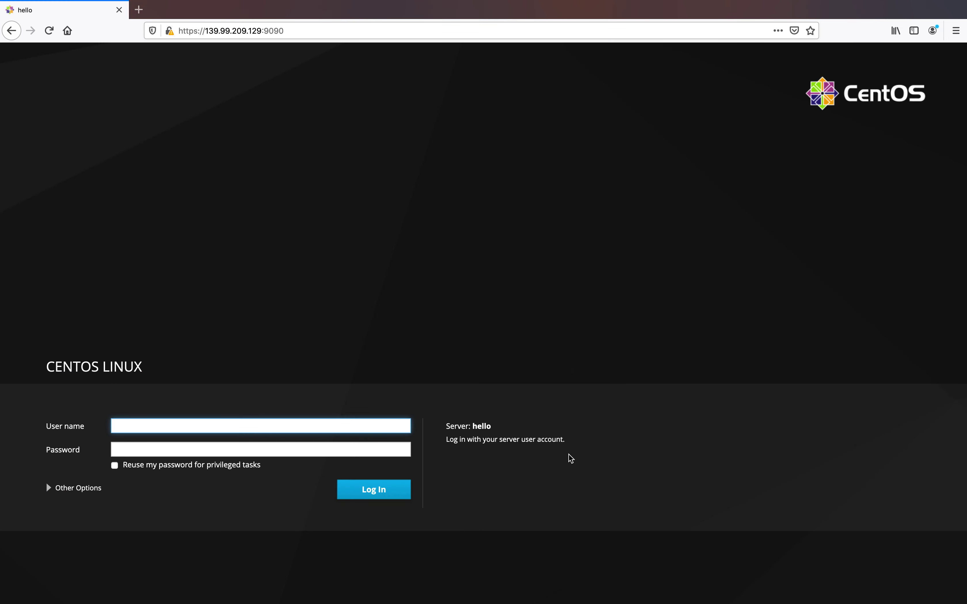
# - Log in to the Cockpit server with the user name centos and the account password
pyautogui.write('centos')
pyautogui.click(162, 449)
pyautogui.press('super+v')
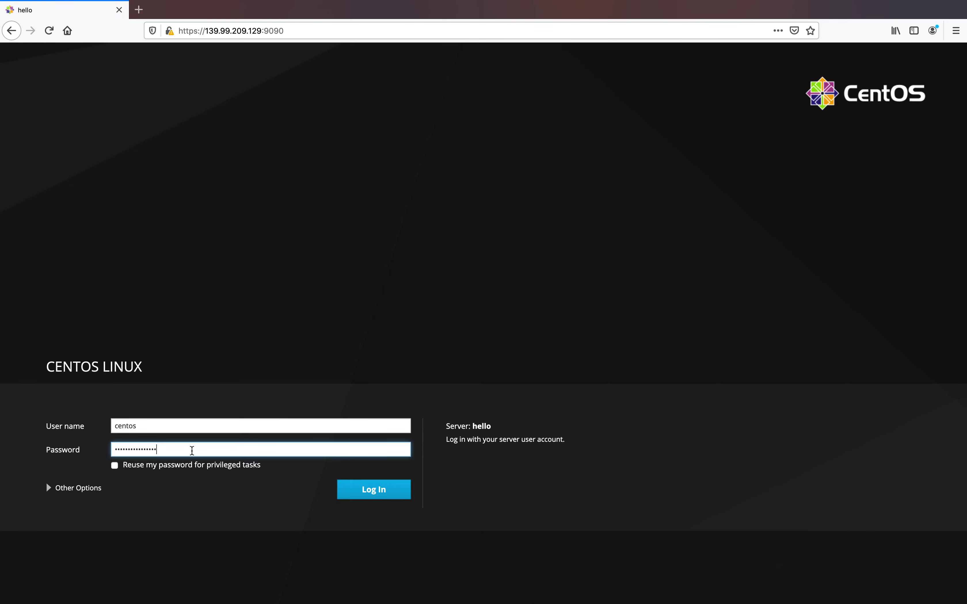
pyautogui.click(365, 495)
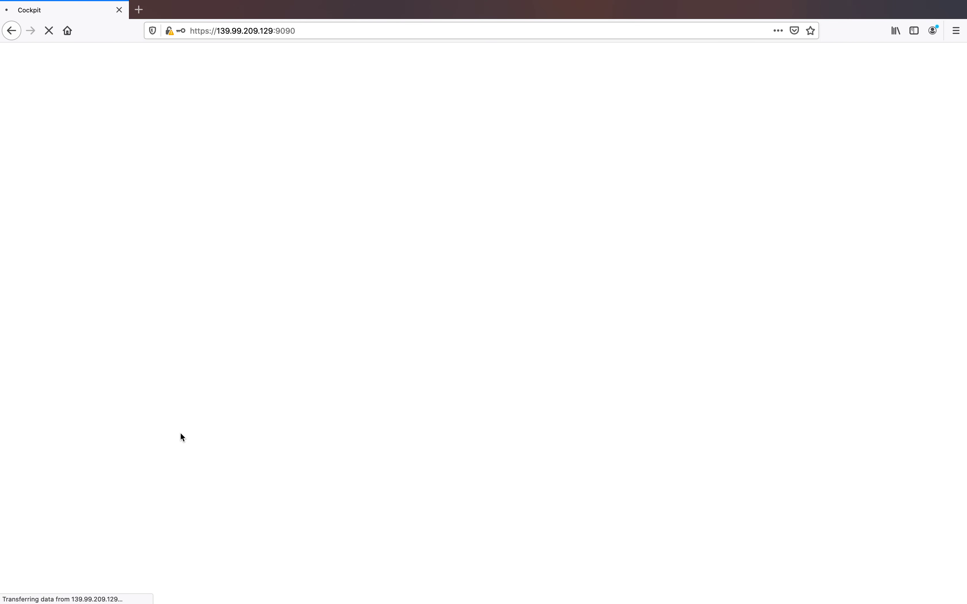
pyautogui.click(276, 31)
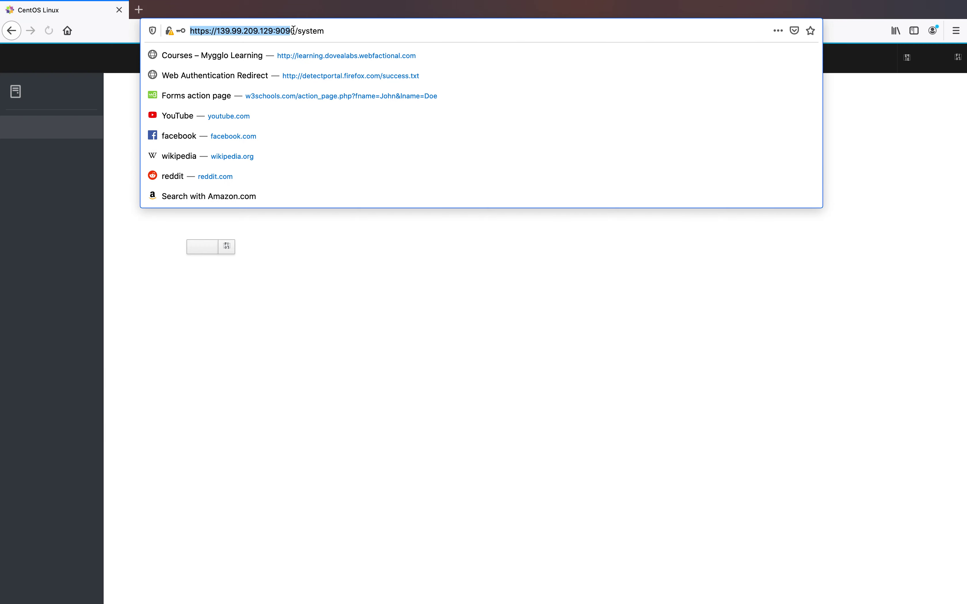
pyautogui.click(235, 328)
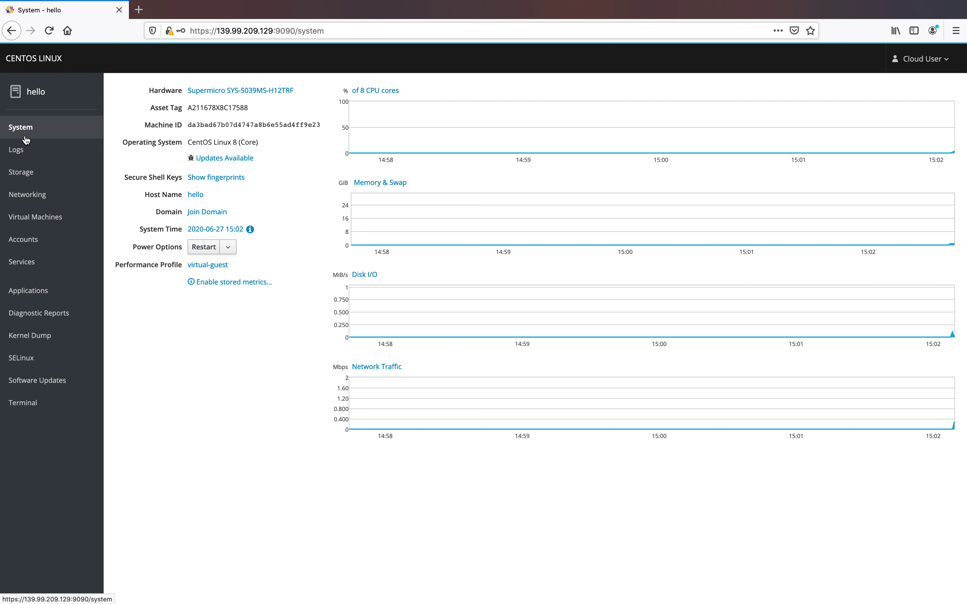
# - Open the server's terminal in Cockpit and start a root shell with sudo -s
pyautogui.click(23, 402)
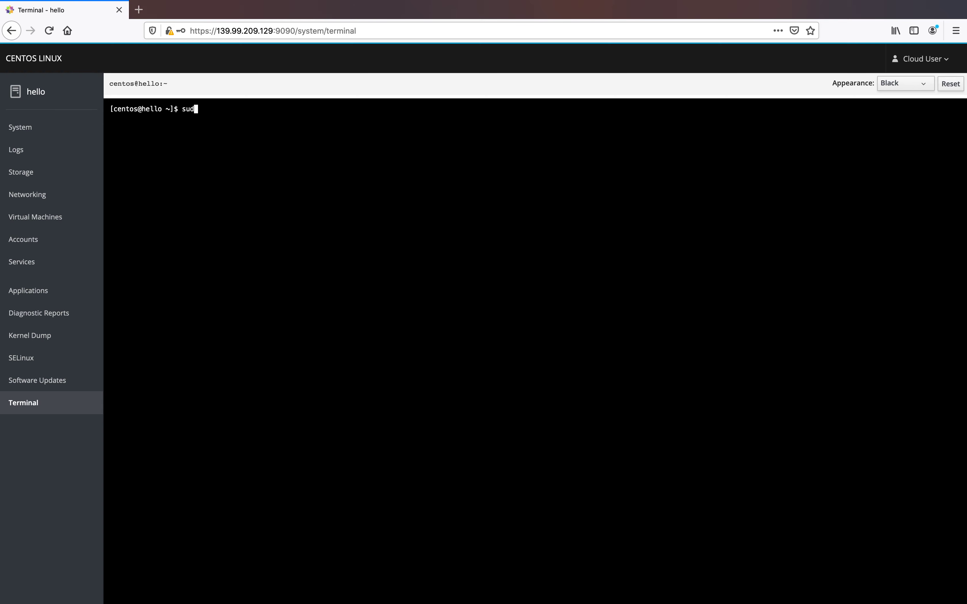
pyautogui.write('o -s')
pyautogui.press('Return')
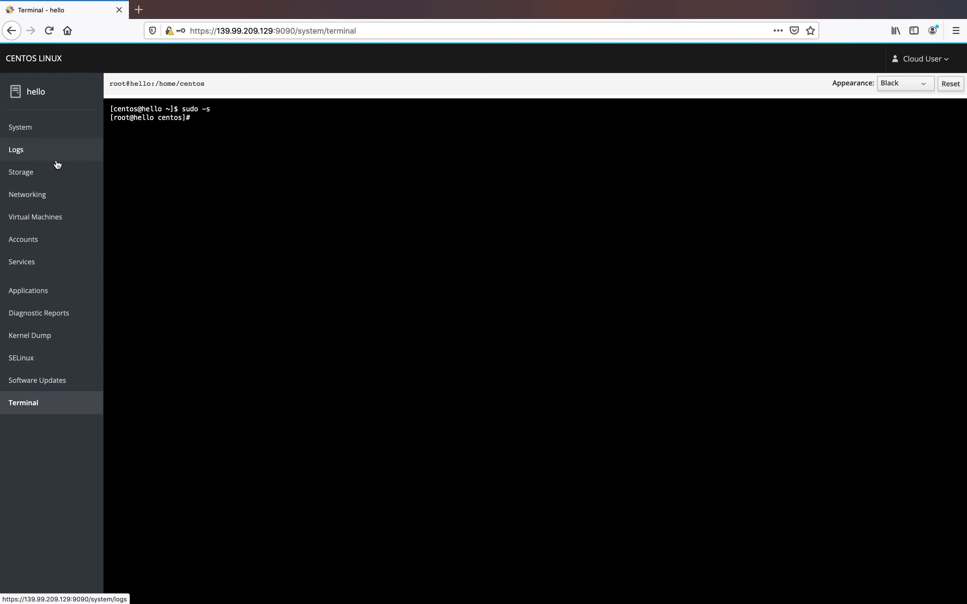
# - Review the System, Networking and Virtual Machines pages, including the form for creating a new virtual machine, without creating one
pyautogui.click(25, 133)
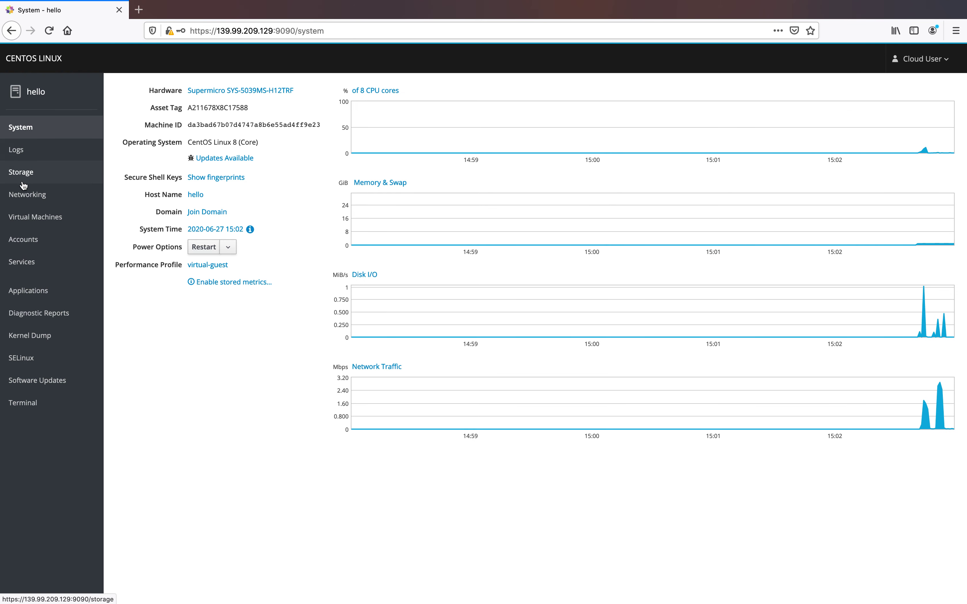
pyautogui.click(35, 194)
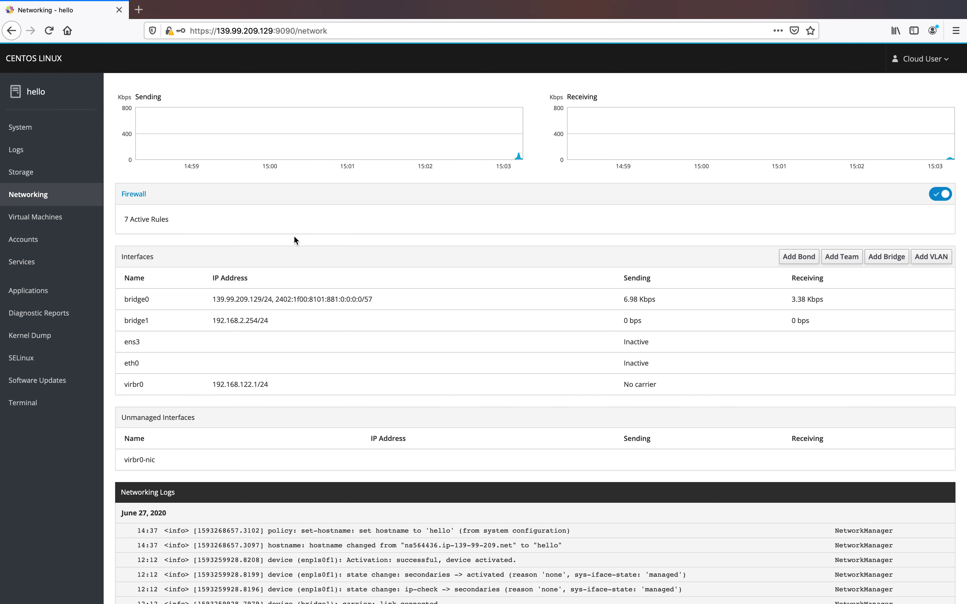
pyautogui.click(33, 219)
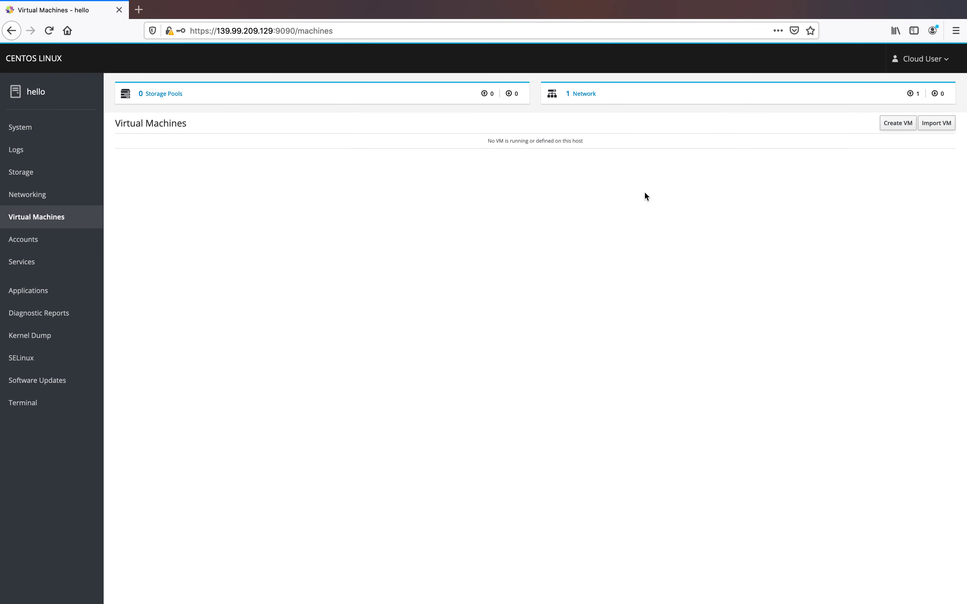
pyautogui.click(894, 126)
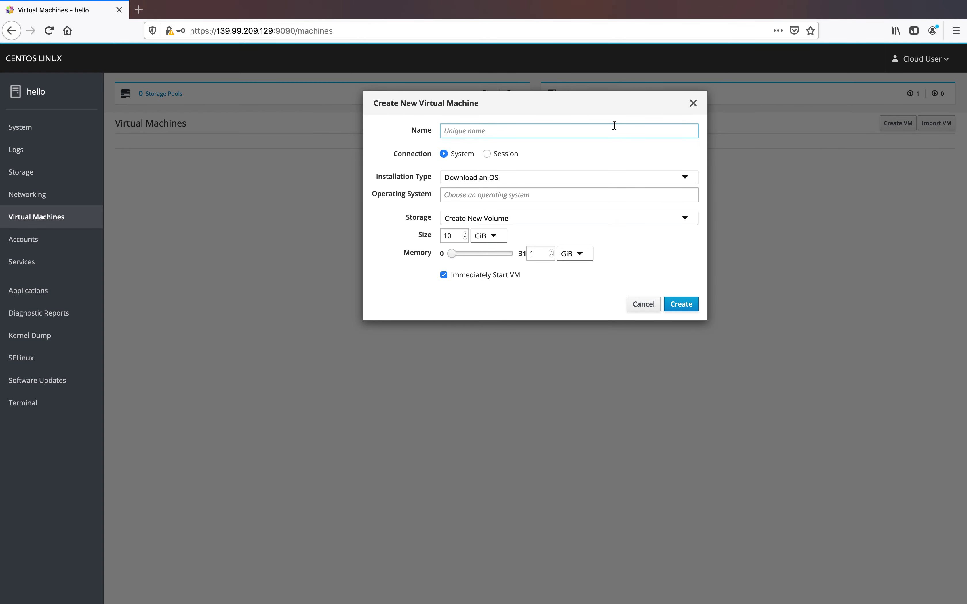
pyautogui.click(691, 103)
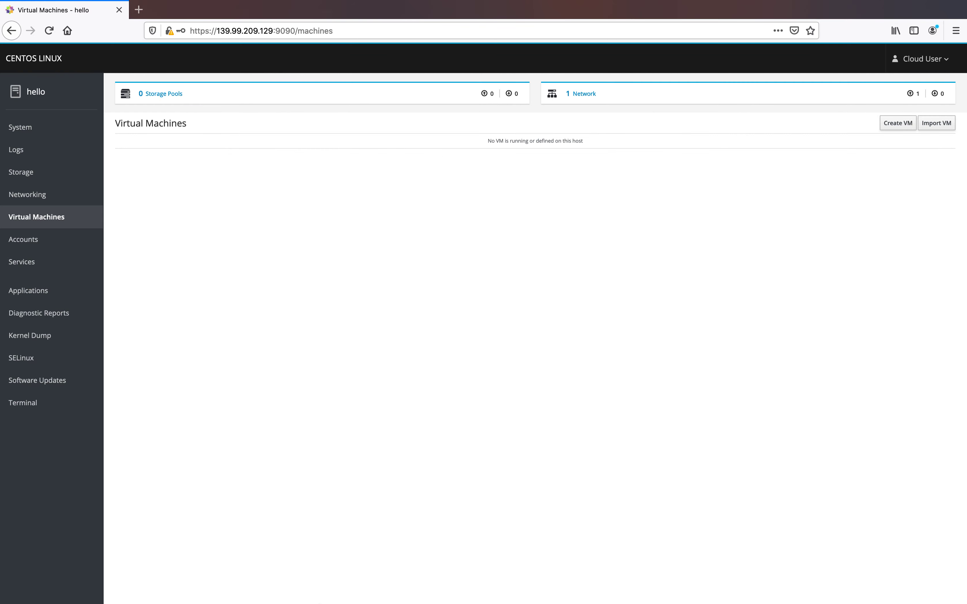
# - Switch to Chrome and look through the Cockpit documentation guide and the project's home page again
pyautogui.click(578, 587)
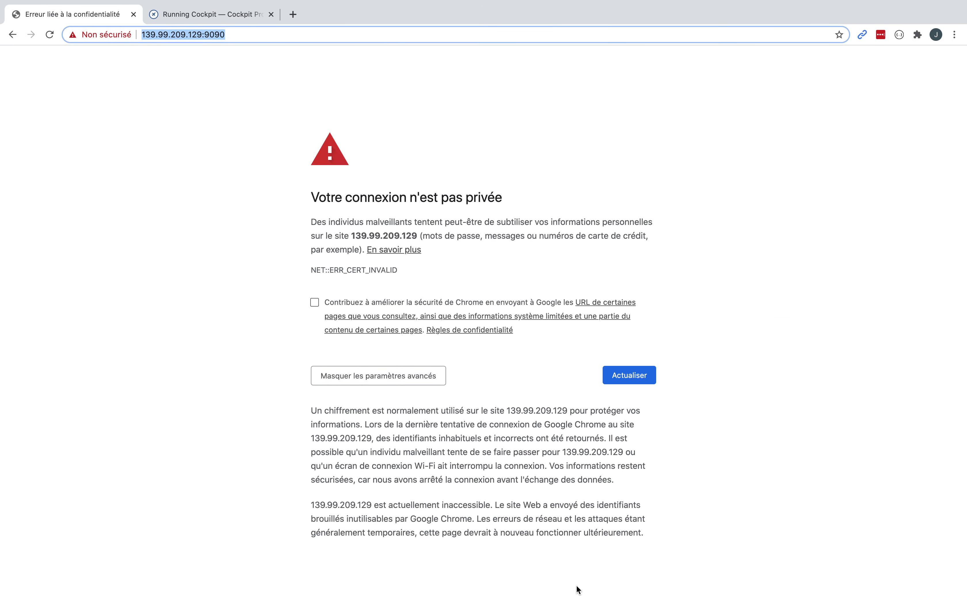
pyautogui.click(242, 23)
pyautogui.scroll(15, 307, 262)
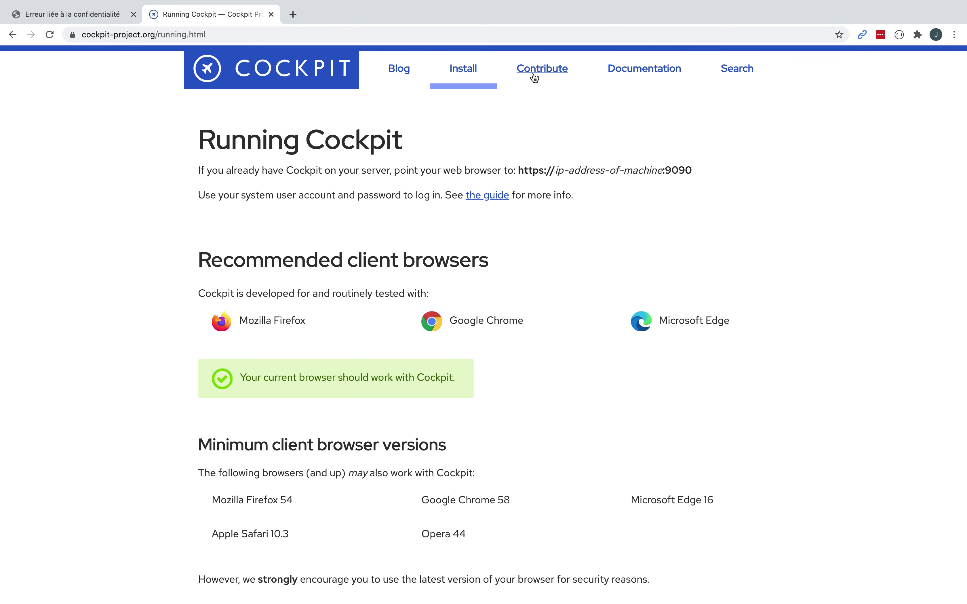
pyautogui.click(626, 70)
pyautogui.scroll(-15, 322, 177)
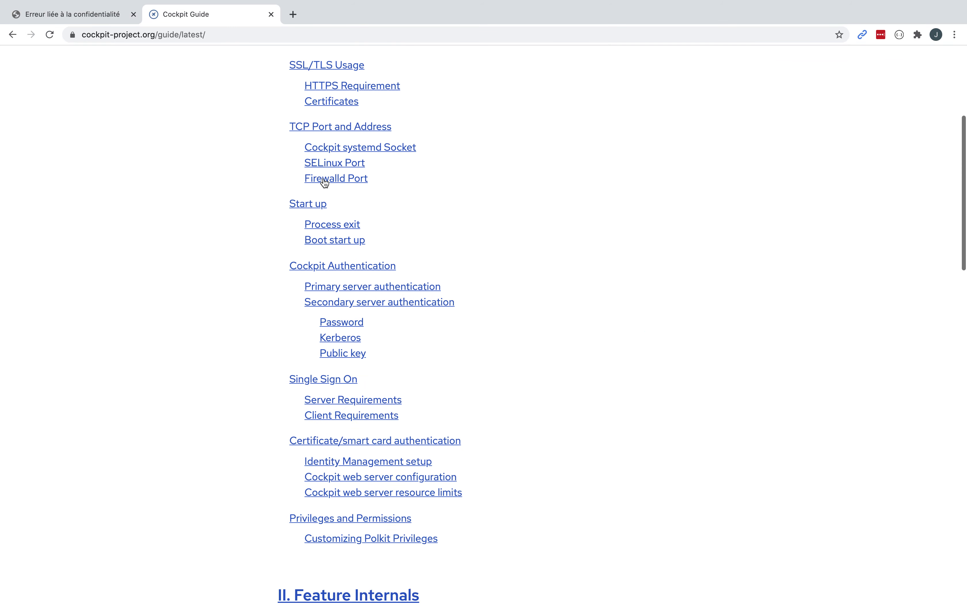
pyautogui.scroll(-20, 323, 179)
pyautogui.scroll(16, 324, 182)
pyautogui.scroll(10, 324, 182)
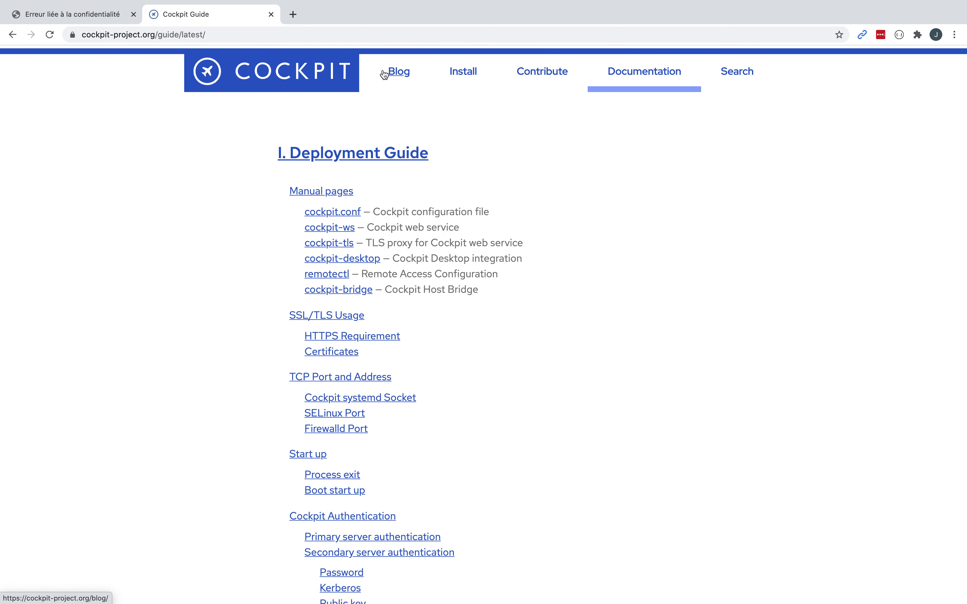
pyautogui.click(319, 74)
pyautogui.scroll(-5, 339, 320)
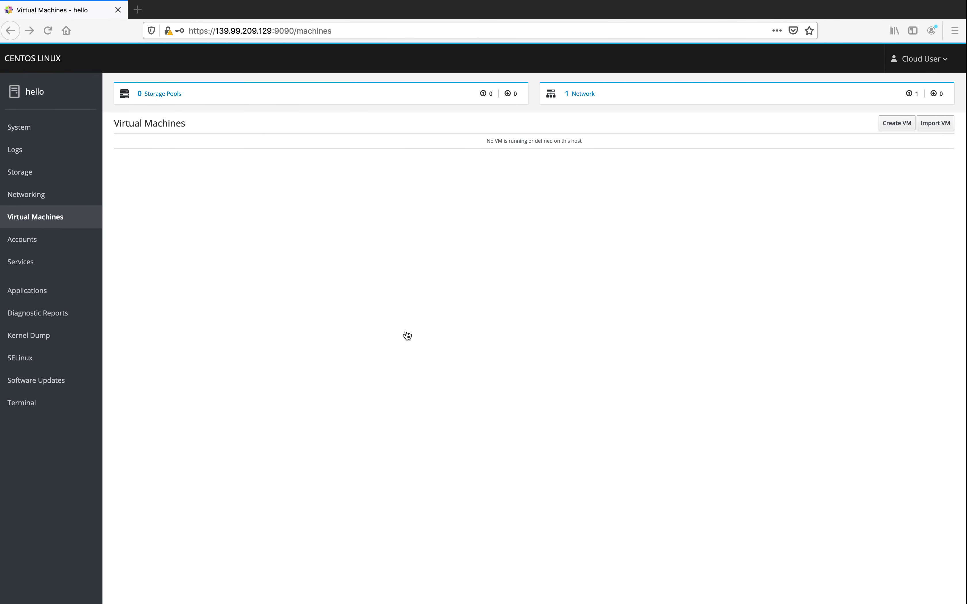
# - Review the server's user accounts and the form for creating a new account, without creating one
pyautogui.click(43, 237)
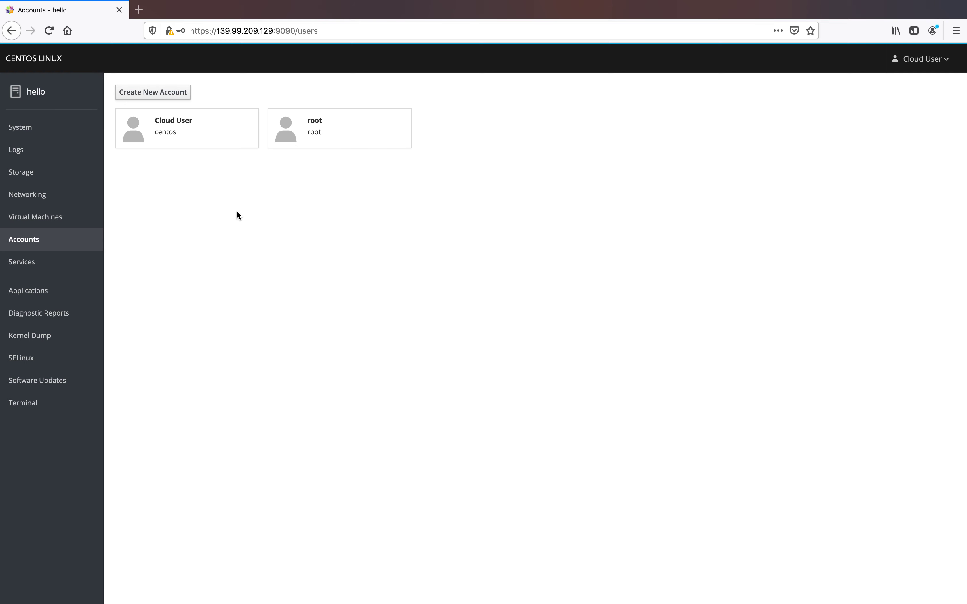
pyautogui.click(170, 94)
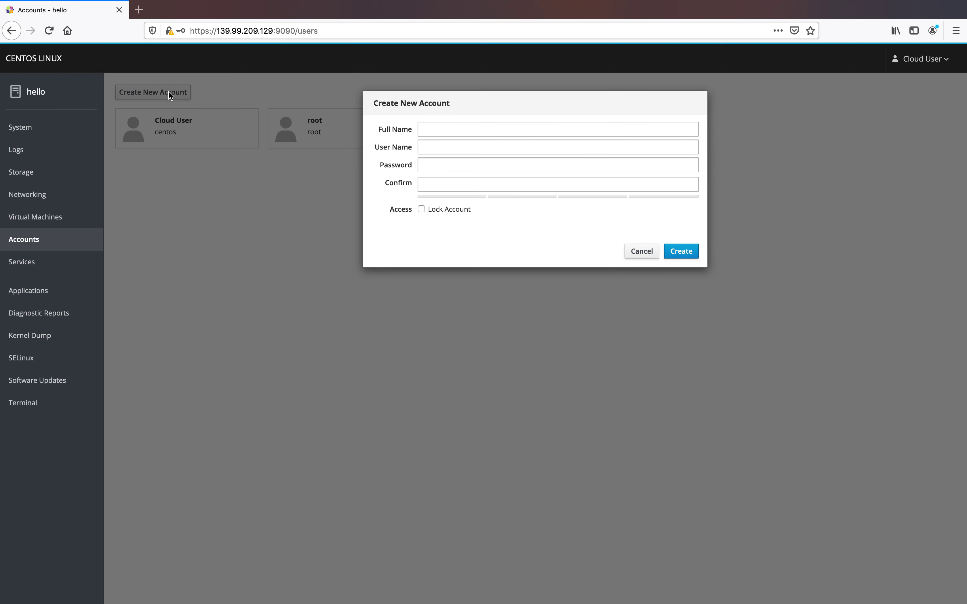
pyautogui.click(641, 252)
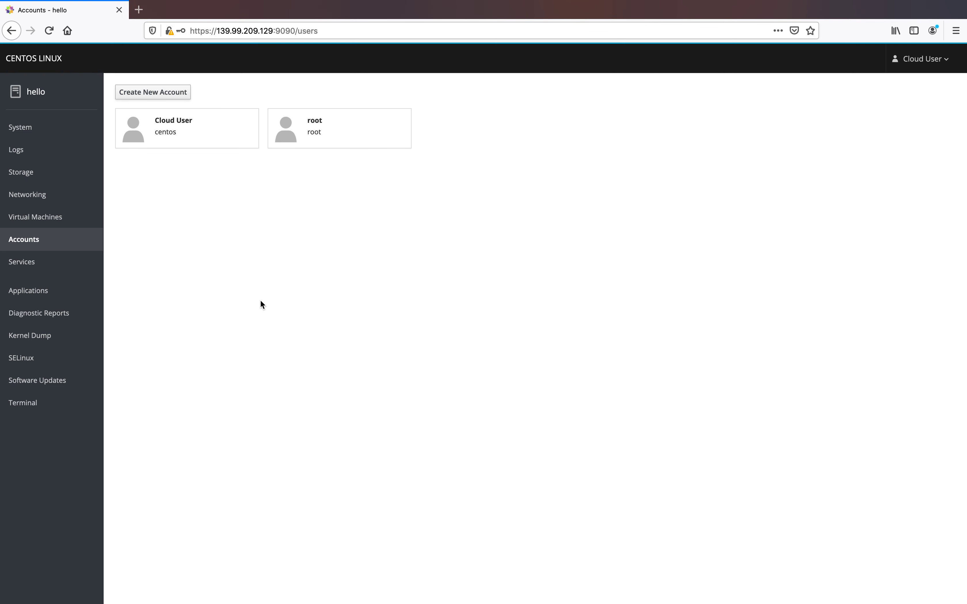
# - Review the system services list and the details of arp-ethers.service, including its automatic startup setting, and return to the list
pyautogui.click(29, 263)
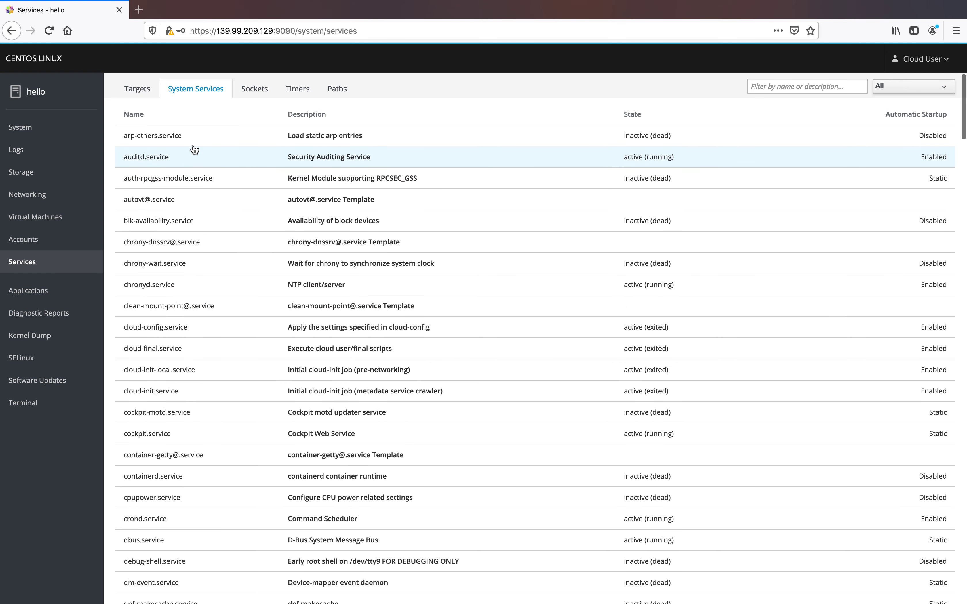
pyautogui.click(182, 137)
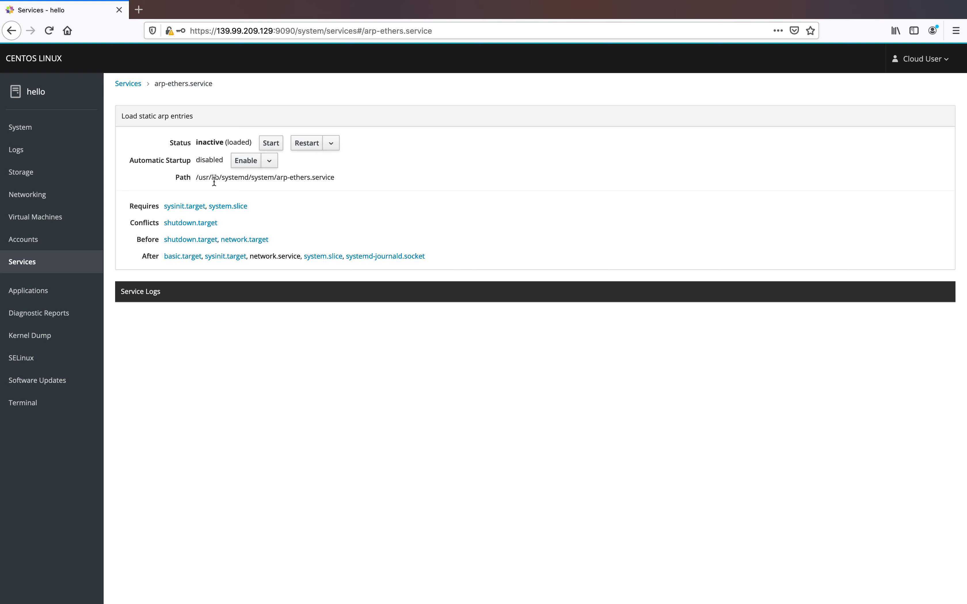
pyautogui.tripleClick(174, 160)
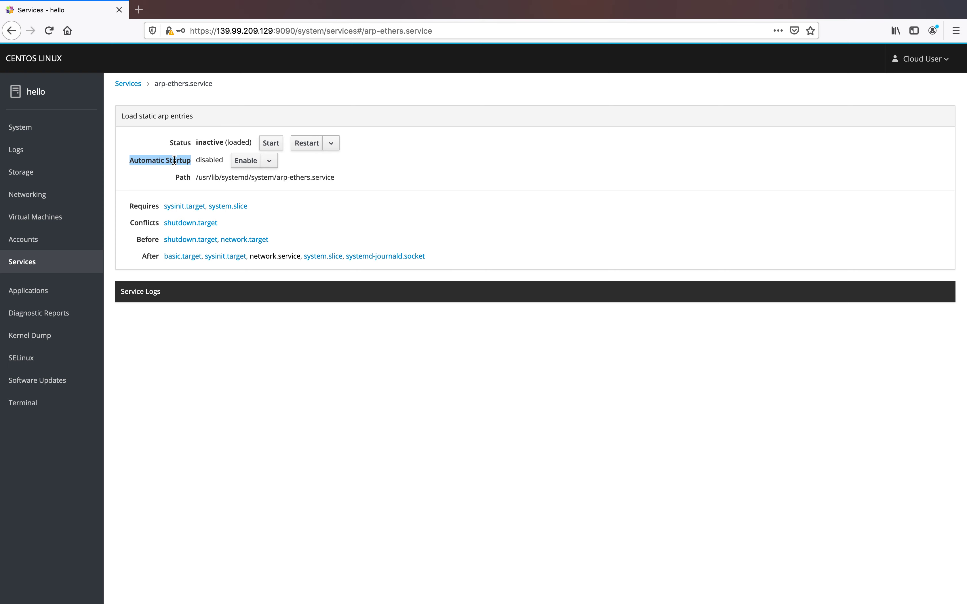
pyautogui.click(174, 160)
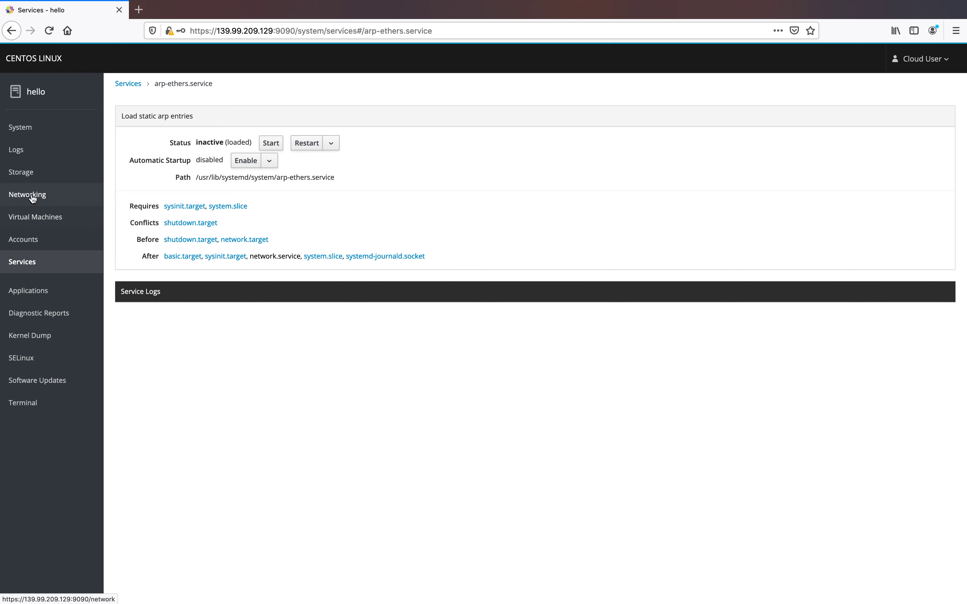
pyautogui.click(129, 84)
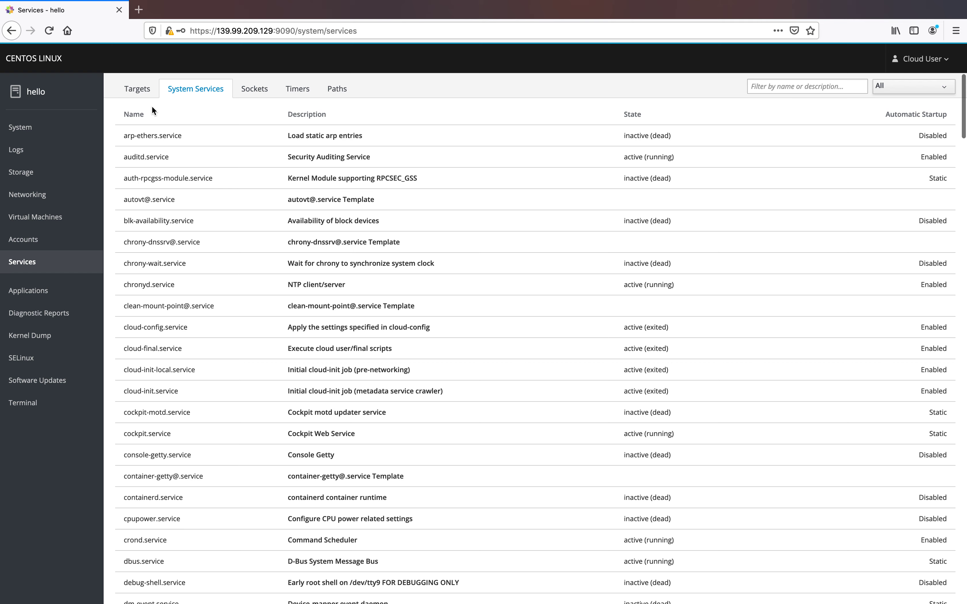
# - Look through the service manager's lists of targets, sockets, timers and paths
pyautogui.click(144, 91)
pyautogui.click(253, 98)
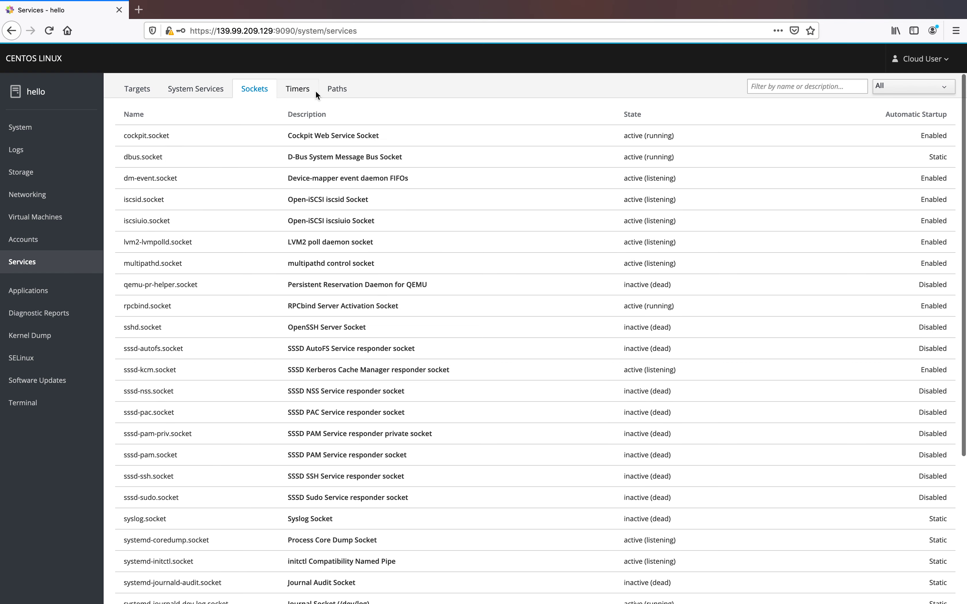
pyautogui.click(314, 91)
pyautogui.click(335, 90)
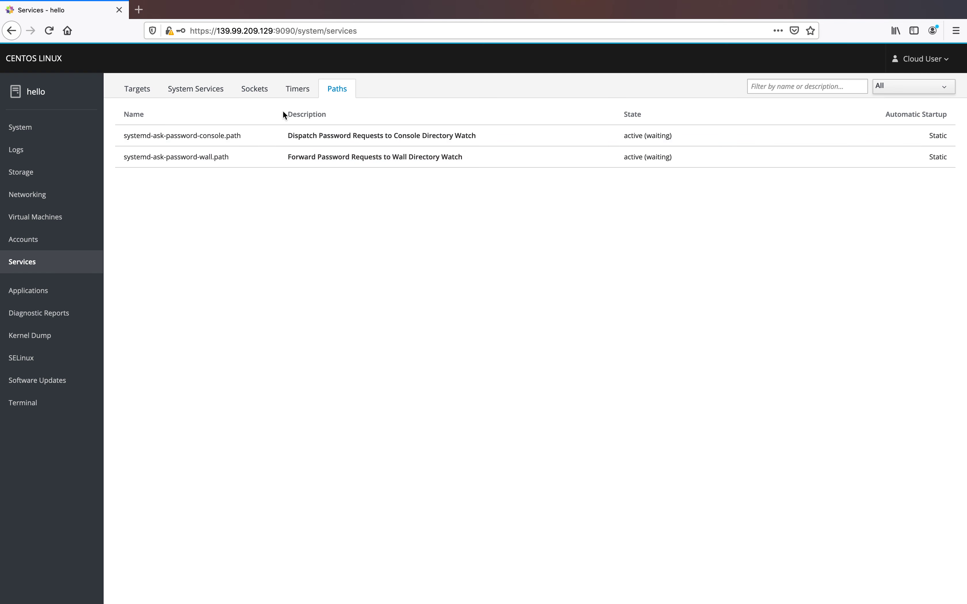
# - Examine the form for creating a systemd timer, including its run-time options, and close it without saving
pyautogui.click(297, 90)
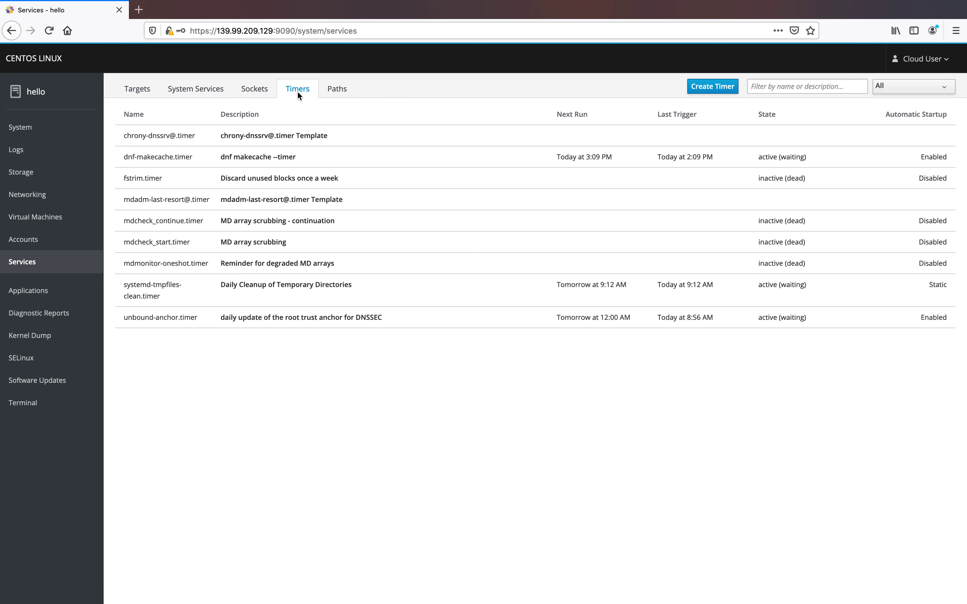
pyautogui.click(702, 87)
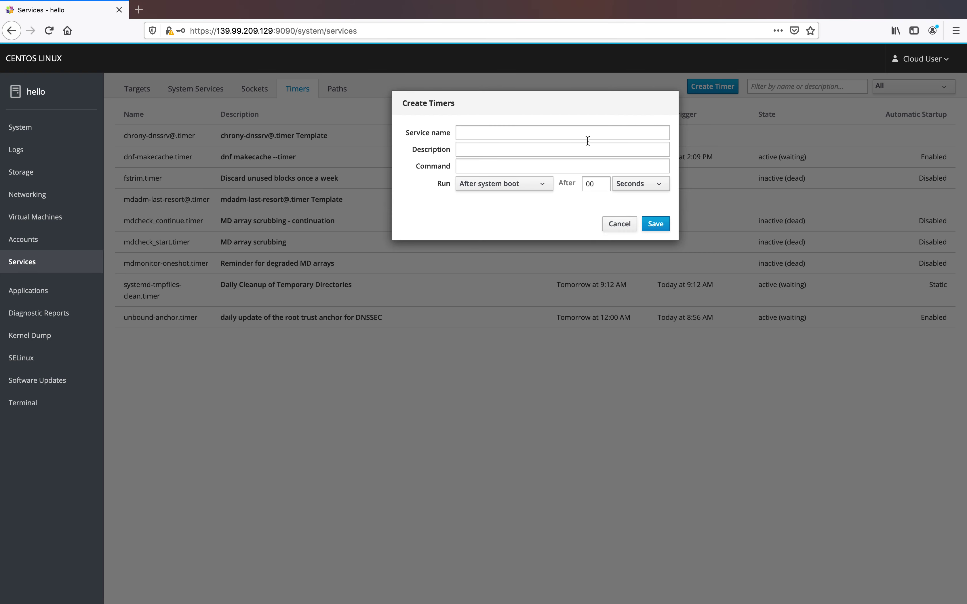
pyautogui.click(533, 193)
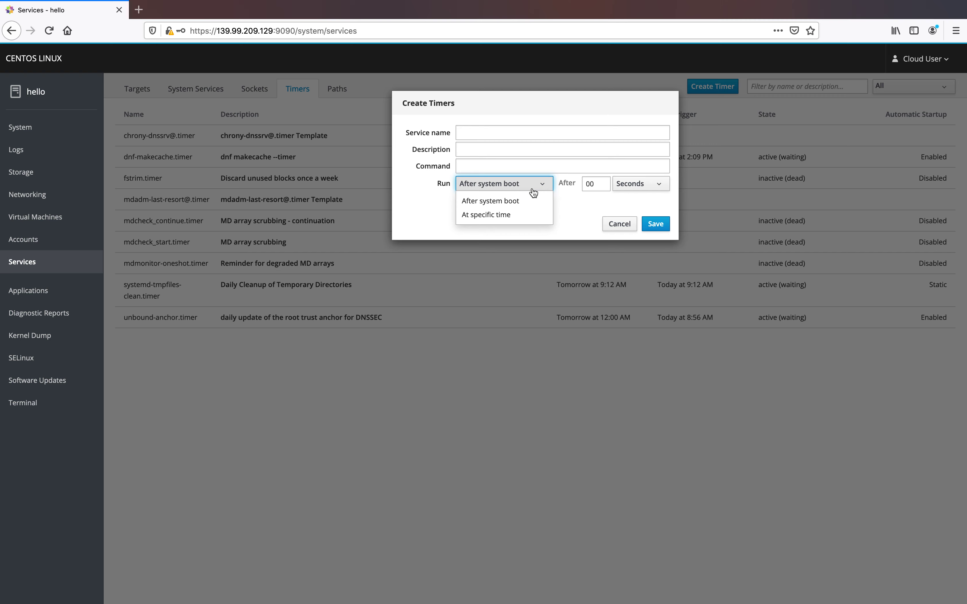
pyautogui.click(568, 204)
pyautogui.click(627, 187)
pyautogui.click(539, 219)
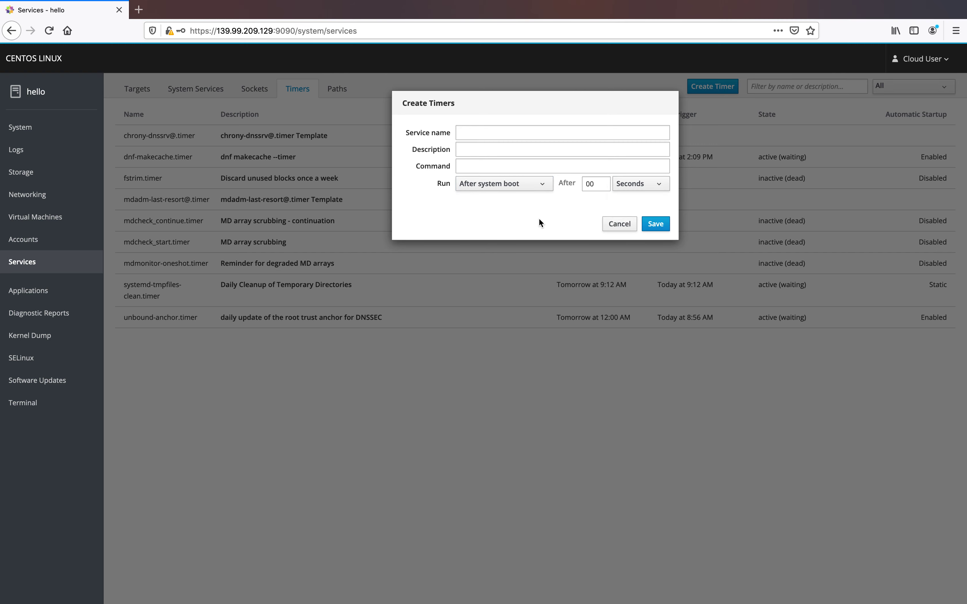
pyautogui.click(619, 224)
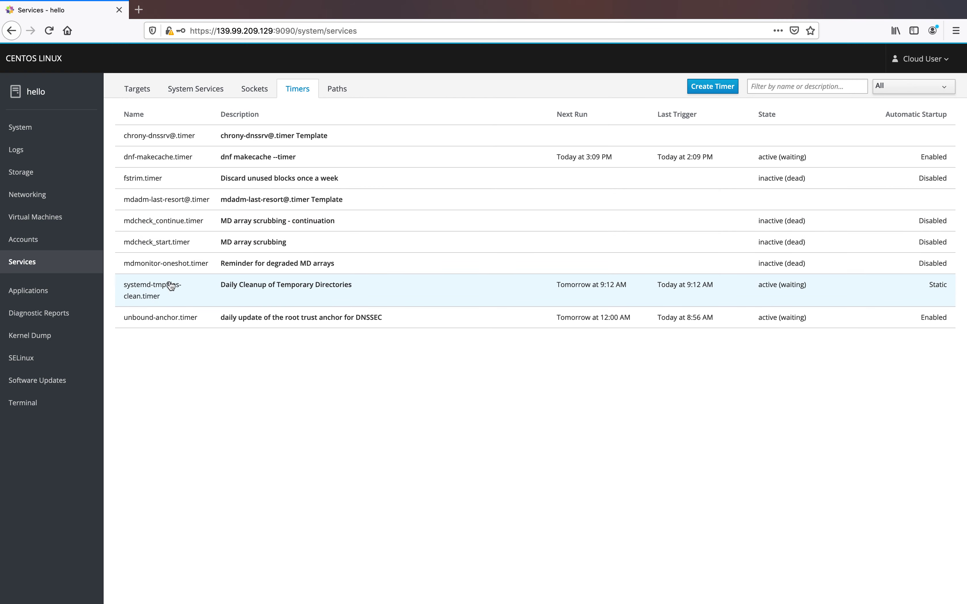
# - Review the firewall's active zones and allowed services under Networking, and view the account menu options
pyautogui.click(40, 196)
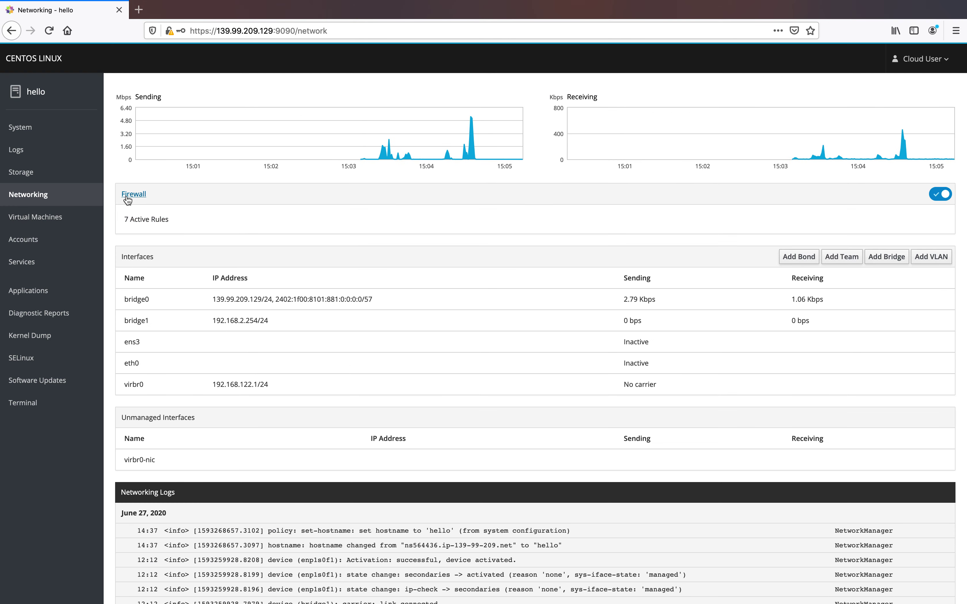
pyautogui.click(141, 194)
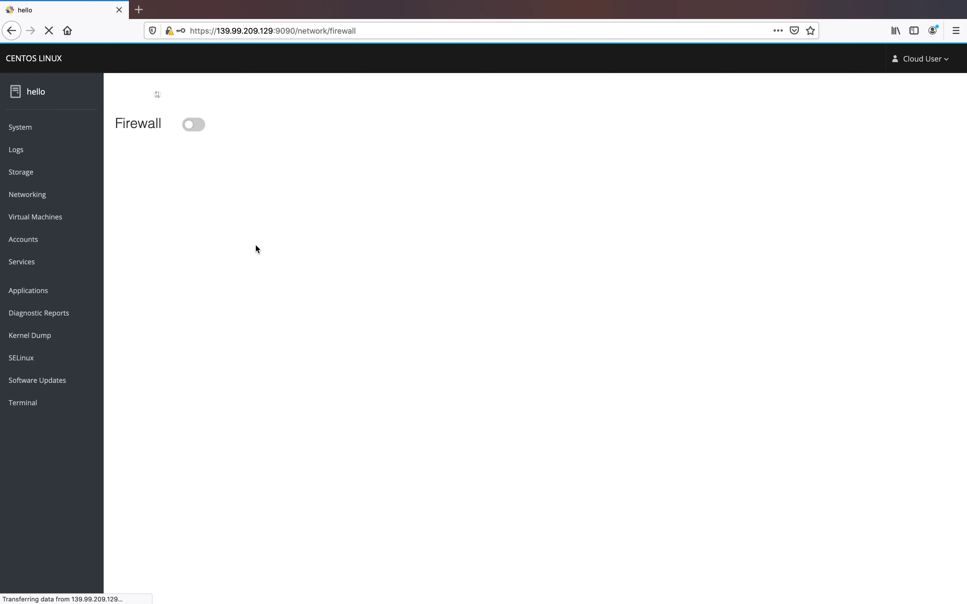
pyautogui.click(203, 127)
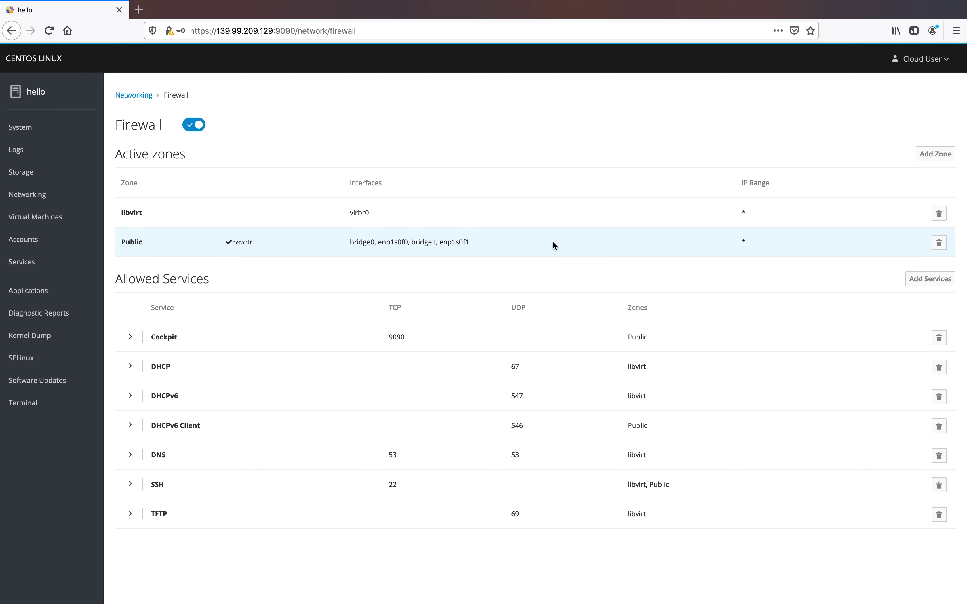
pyautogui.click(951, 66)
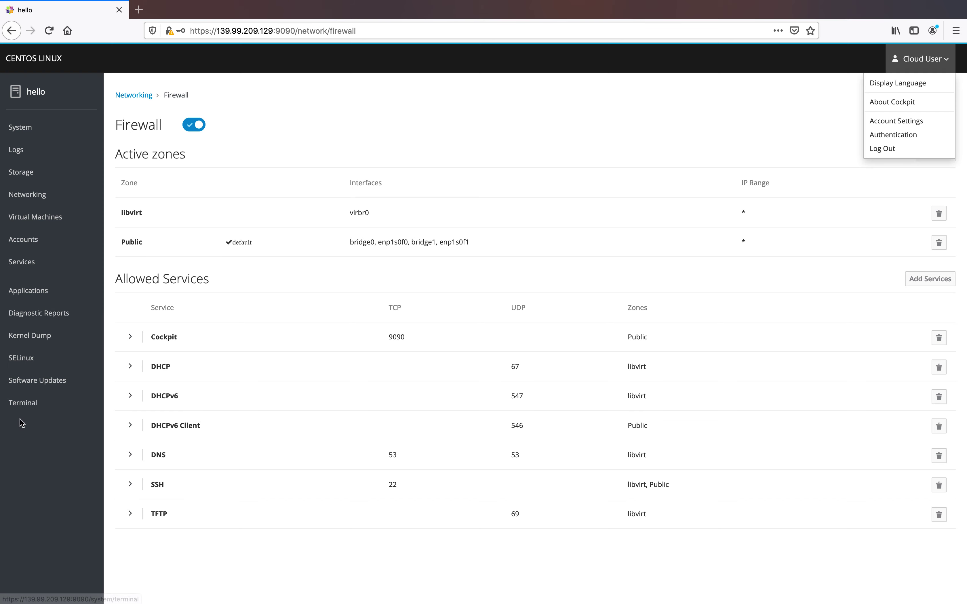
# - Review the error logs, examining the firewalld UNKNOWN_INTERFACE entry and the most recent sshd kex_exchange_identification entry in detail
pyautogui.click(17, 154)
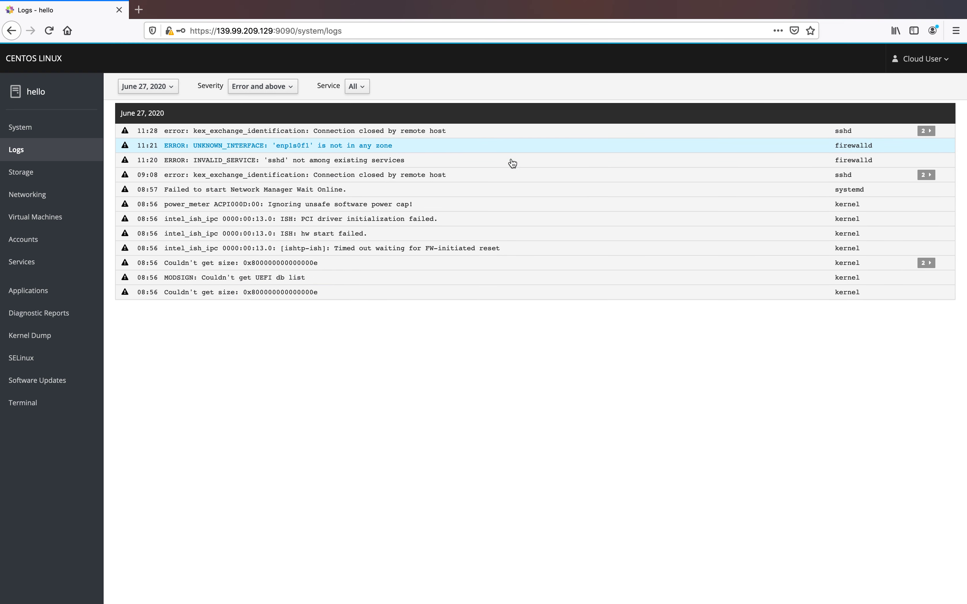
pyautogui.click(743, 146)
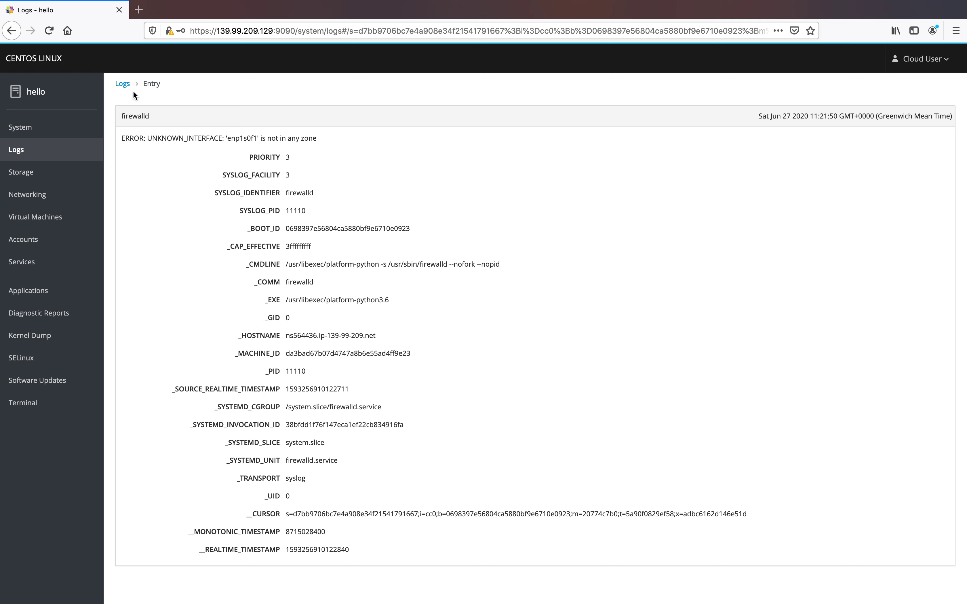
pyautogui.click(123, 84)
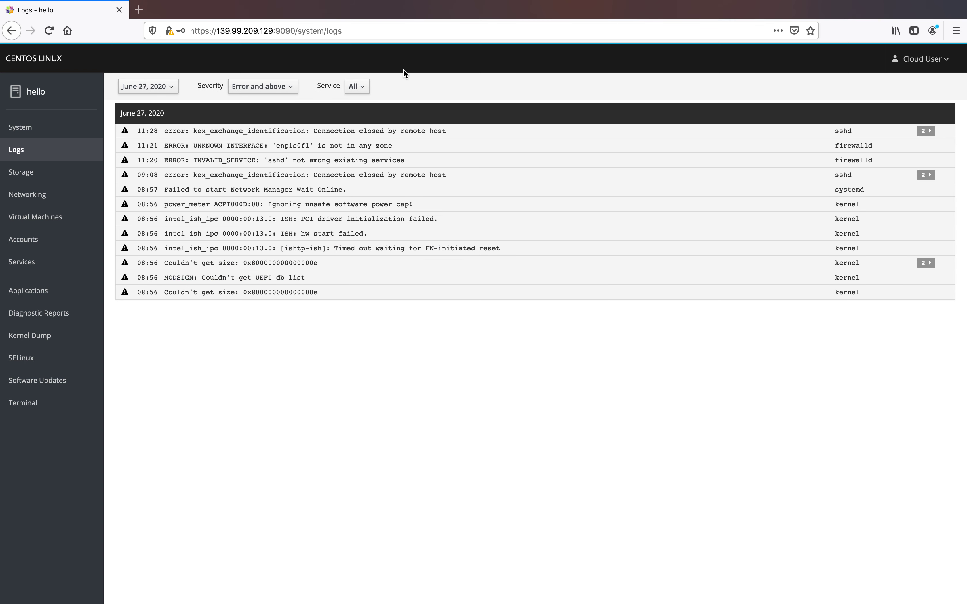
pyautogui.click(365, 131)
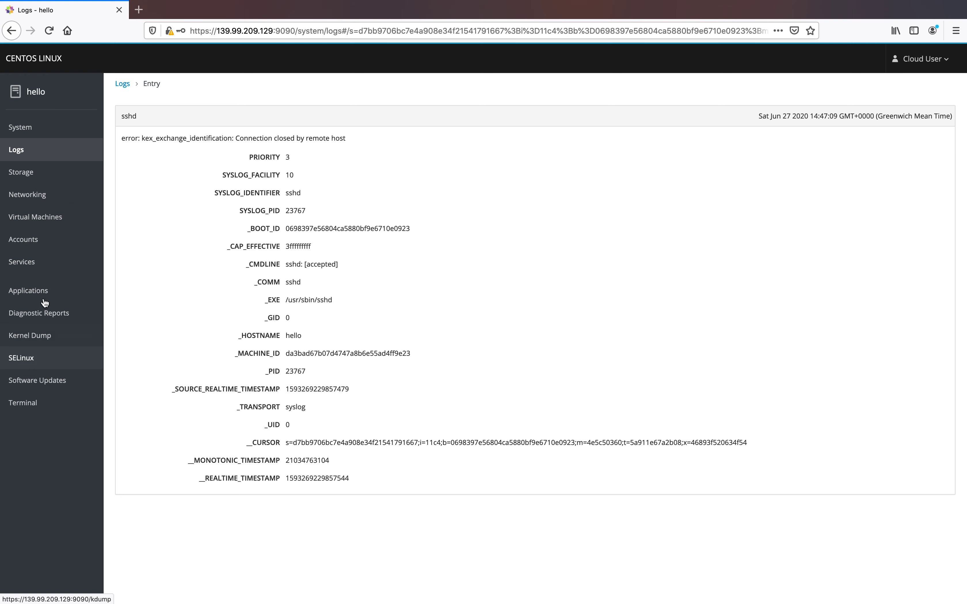
# - Look through the full list of available software updates without installing any
pyautogui.click(43, 381)
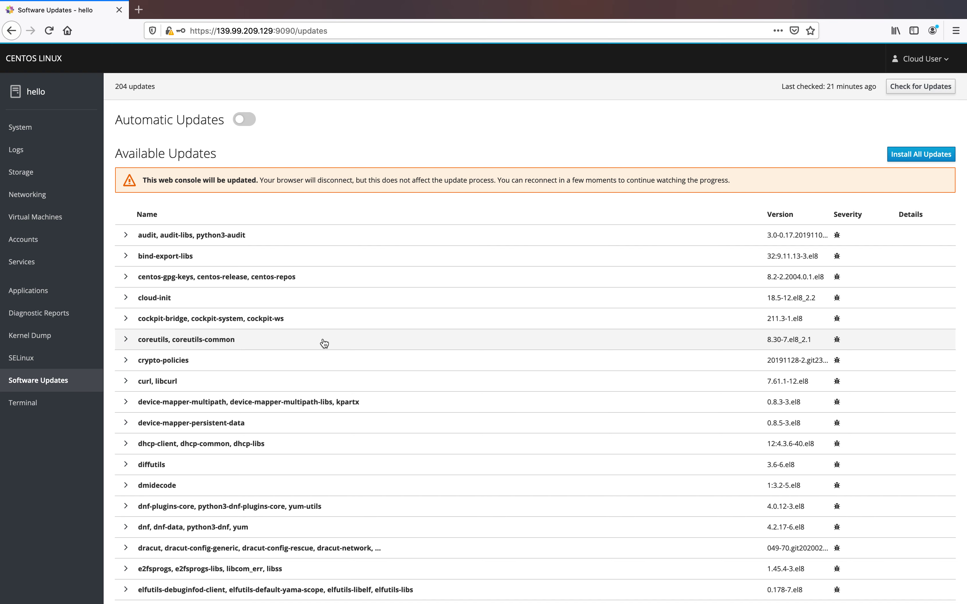
pyautogui.scroll(-15, 324, 343)
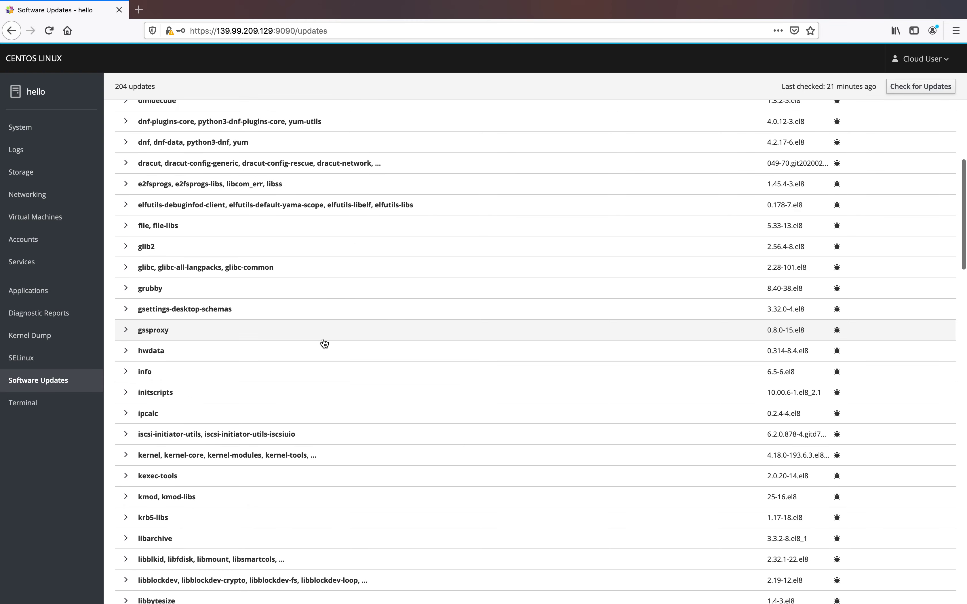
pyautogui.scroll(-15, 325, 344)
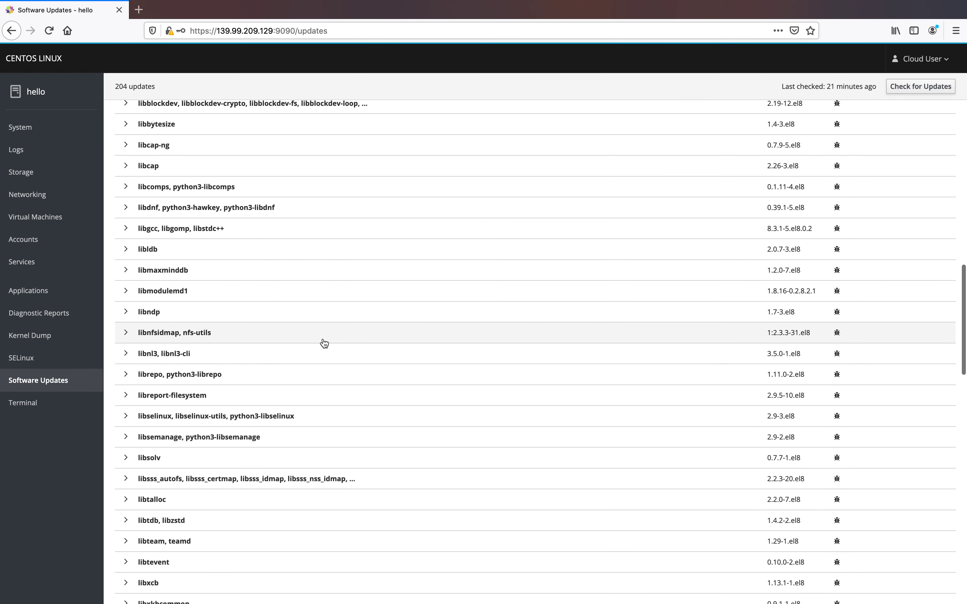
pyautogui.scroll(-10, 324, 343)
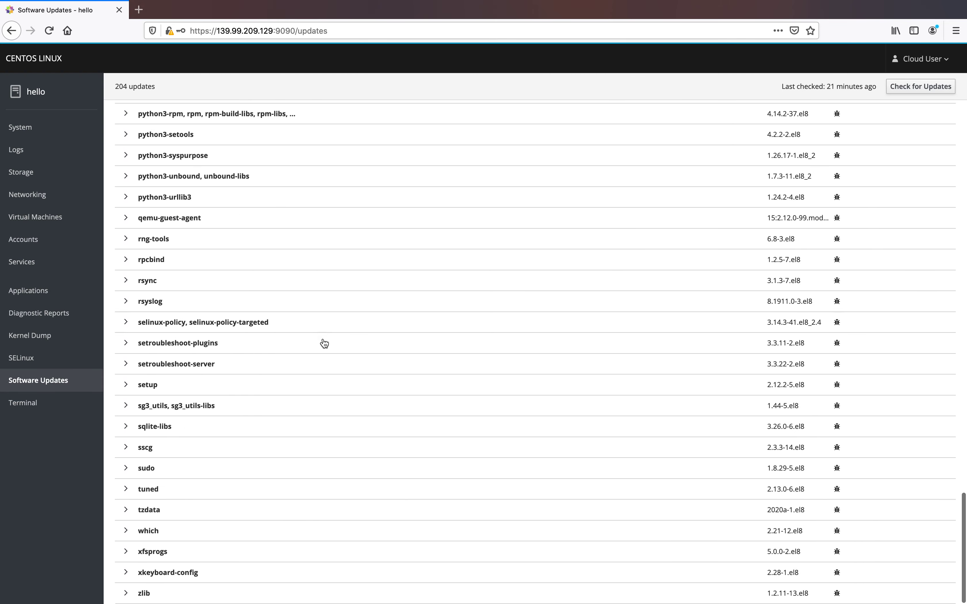
pyautogui.scroll(12, 324, 344)
pyautogui.scroll(20, 324, 344)
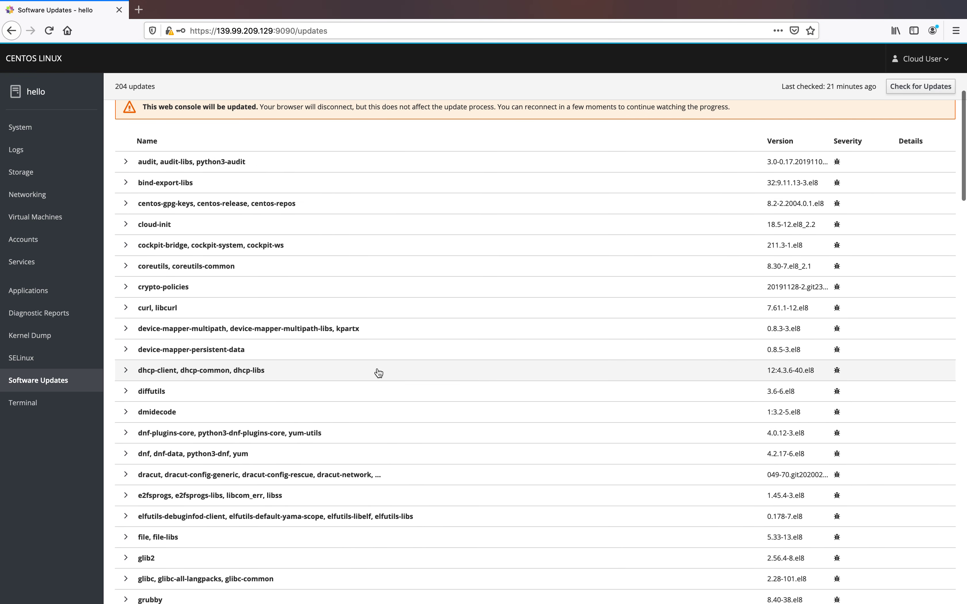